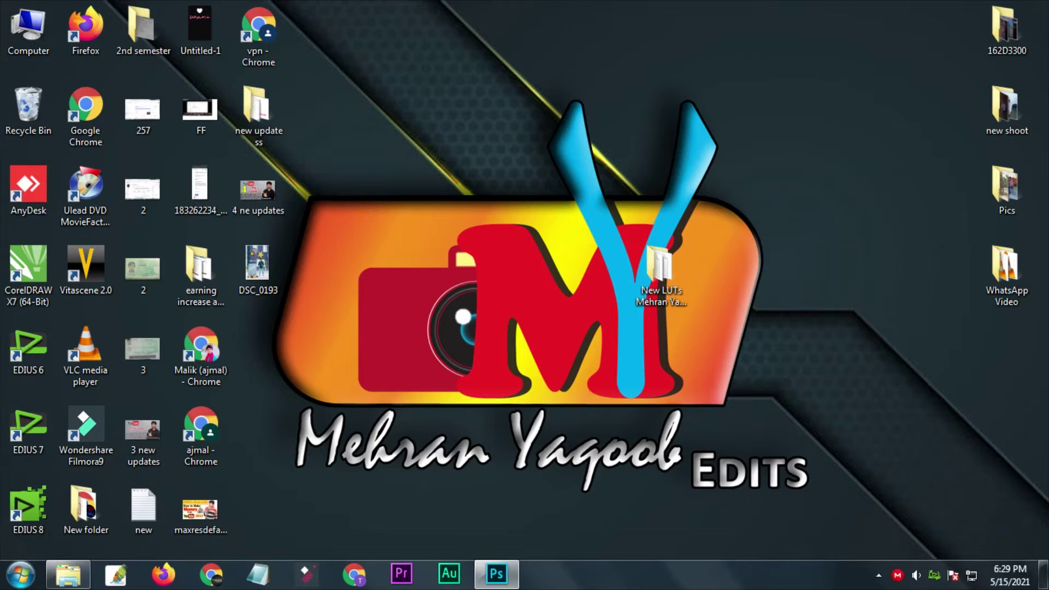
Step: Briefly restore Photoshop, then minimise it to view and close the New LUTs folder on the desktop
mouse_move(496, 574)
click(498, 584)
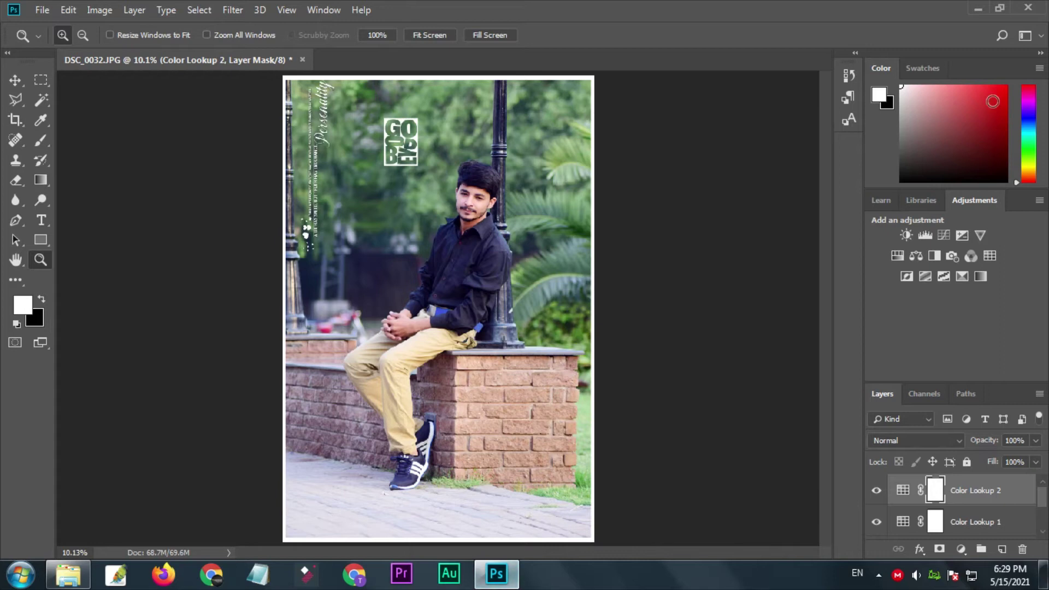
click(979, 10)
double_click(661, 273)
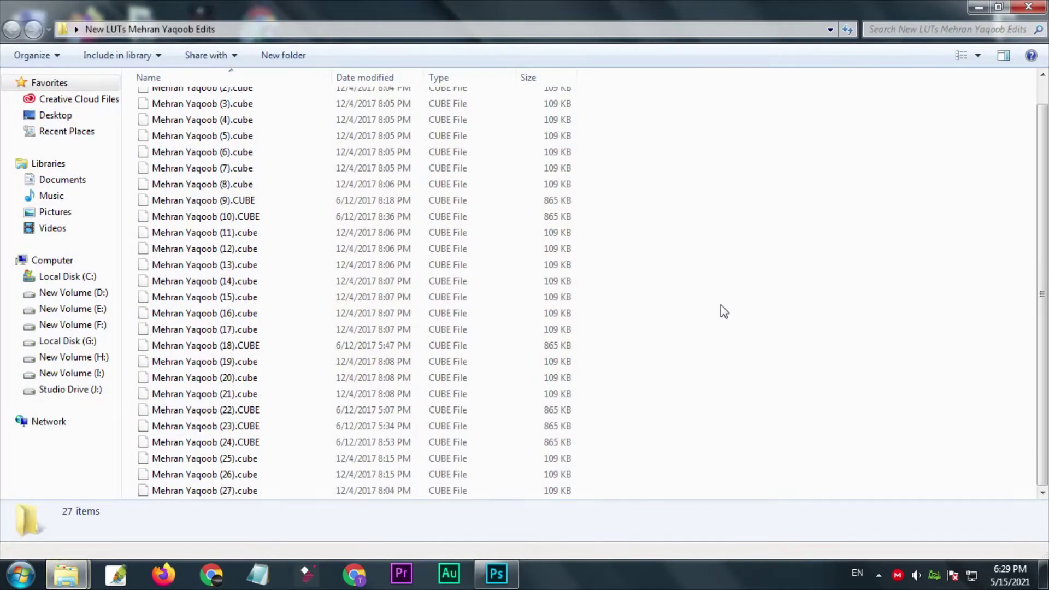
scroll(720, 305, up, 1)
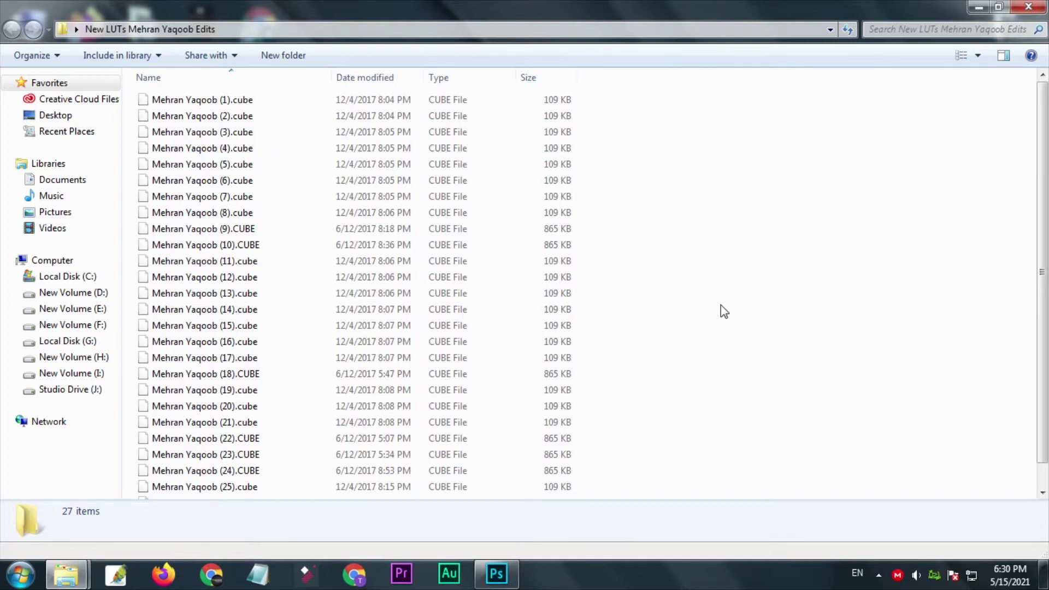
click(1029, 7)
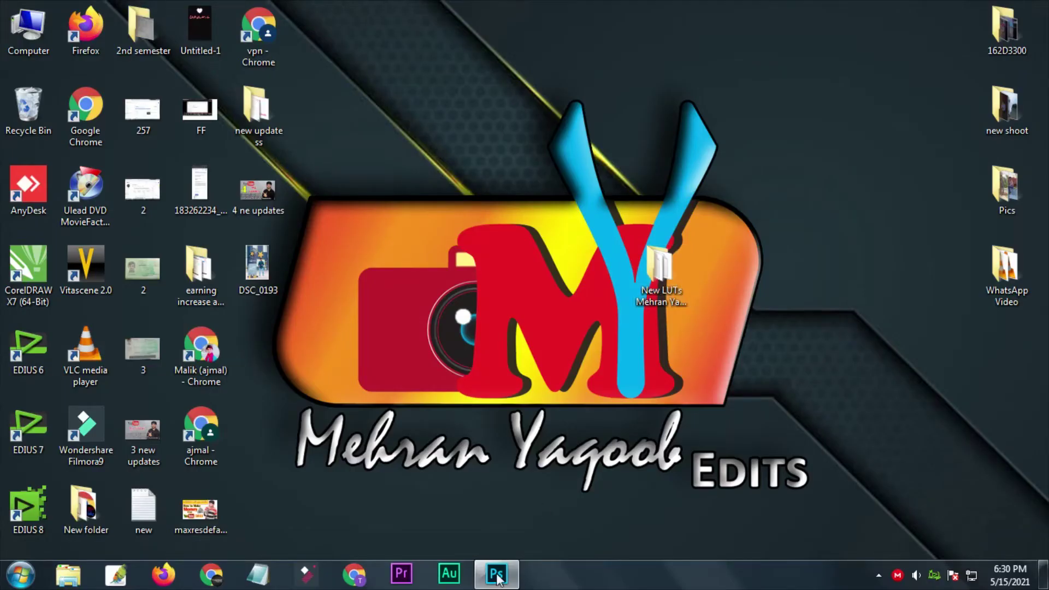
Step: Restore Photoshop with the portrait and check the Window panel list, leaving Adjustments enabled
click(496, 574)
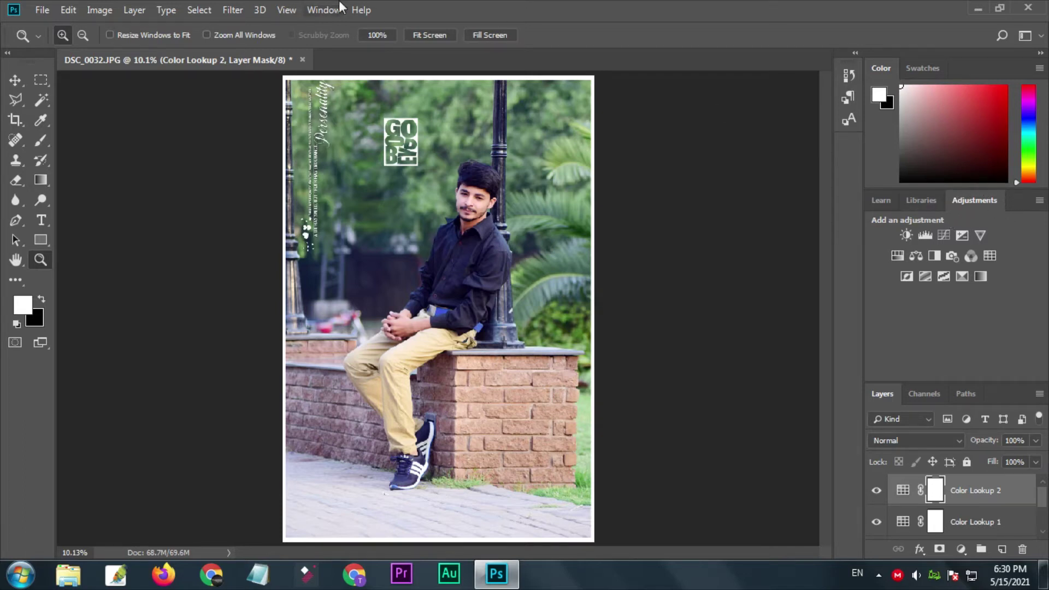
click(323, 10)
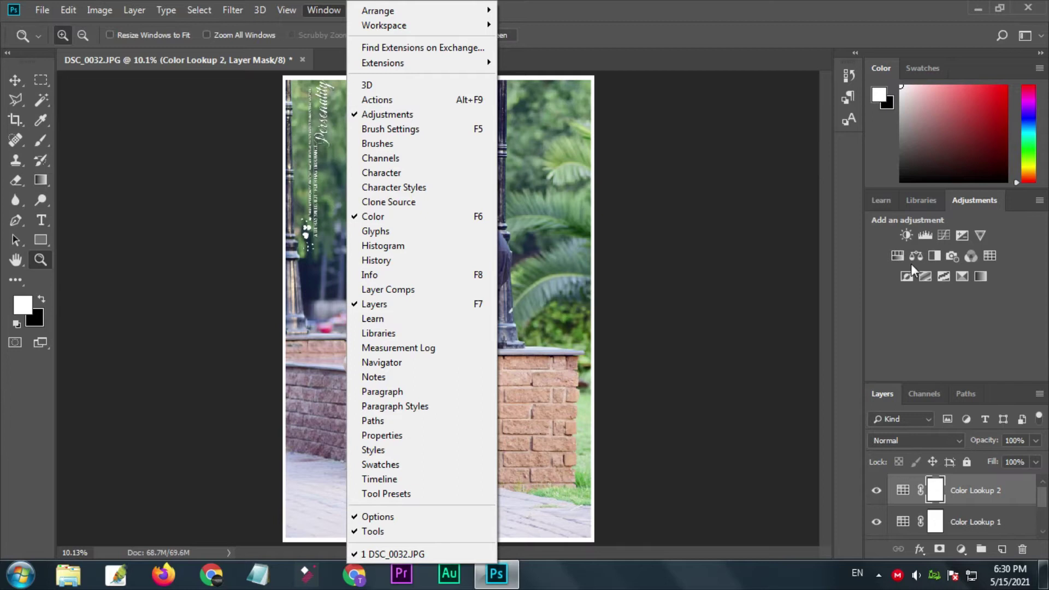
click(956, 335)
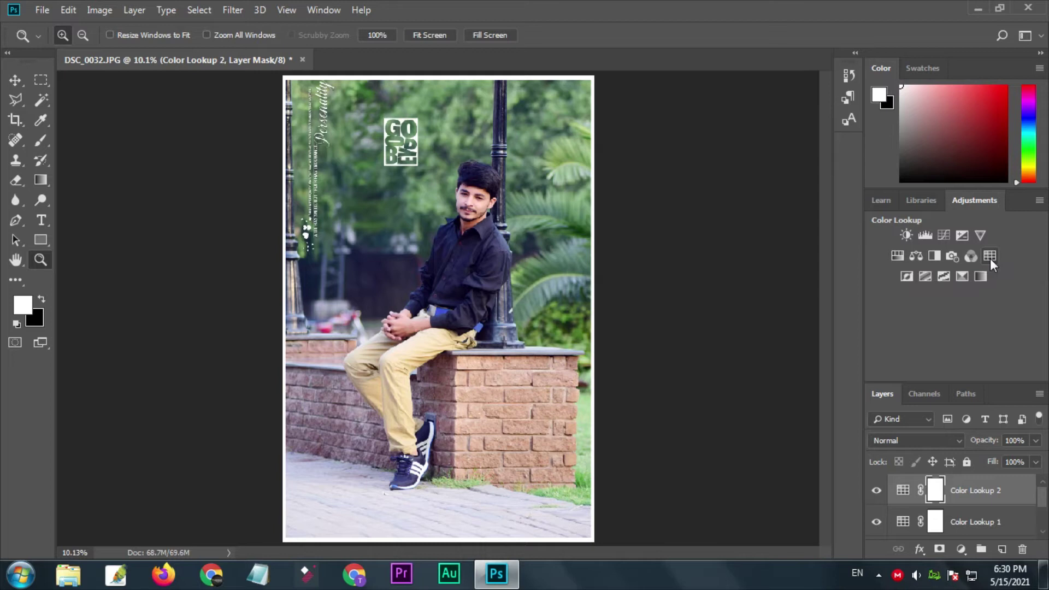
Step: Add a Color Lookup 3 adjustment layer and move its Properties panel off the photo
click(990, 257)
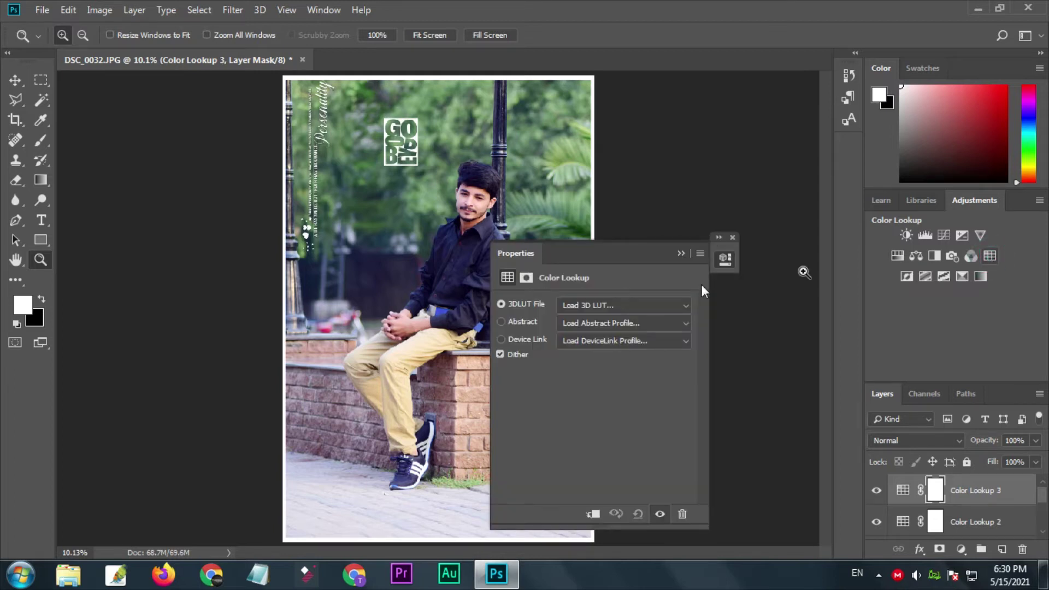
drag(599, 258, 693, 224)
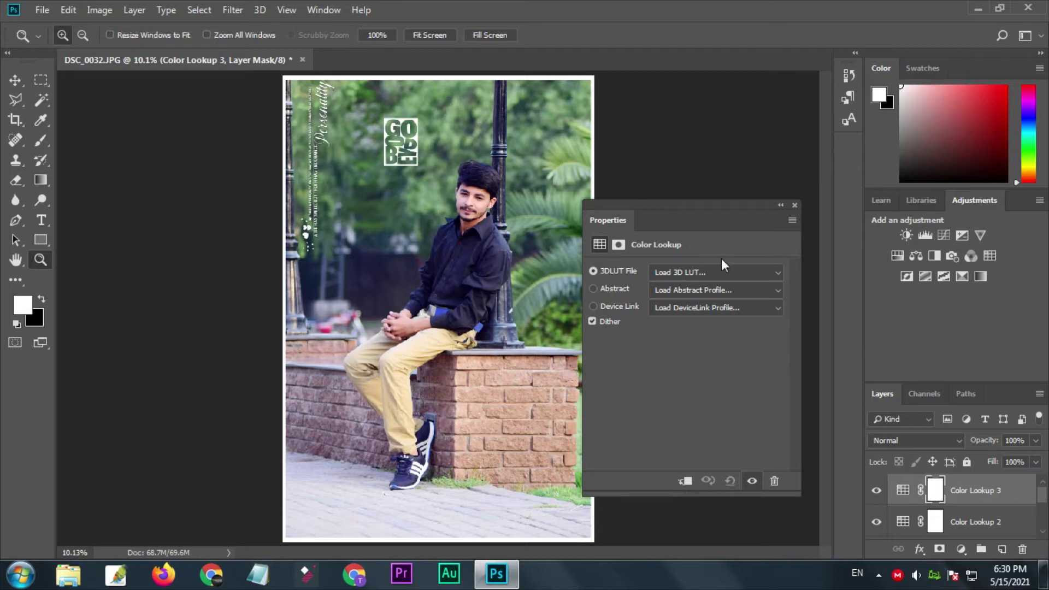
click(788, 221)
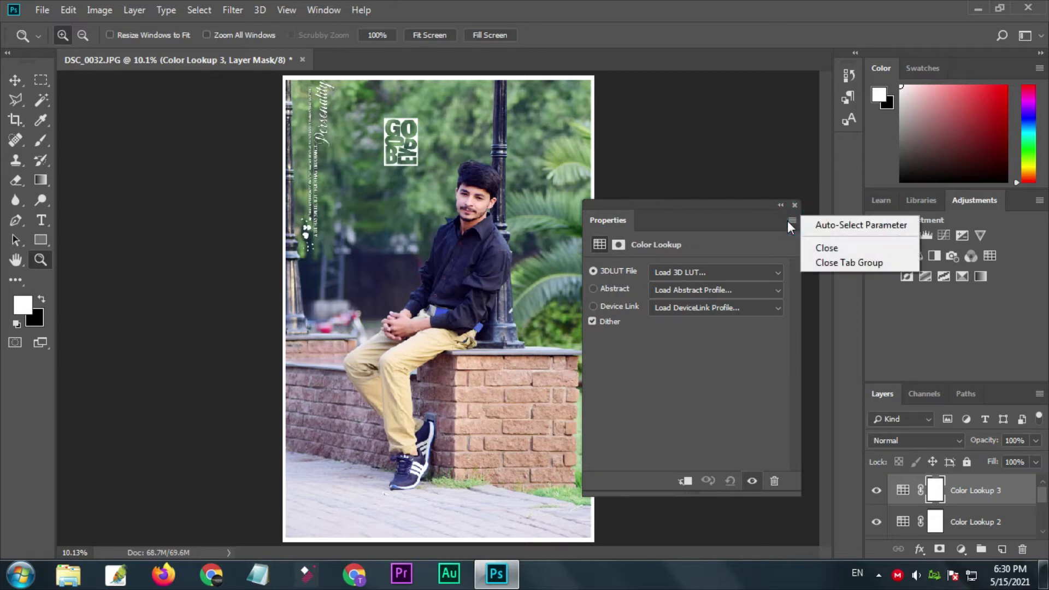
click(788, 220)
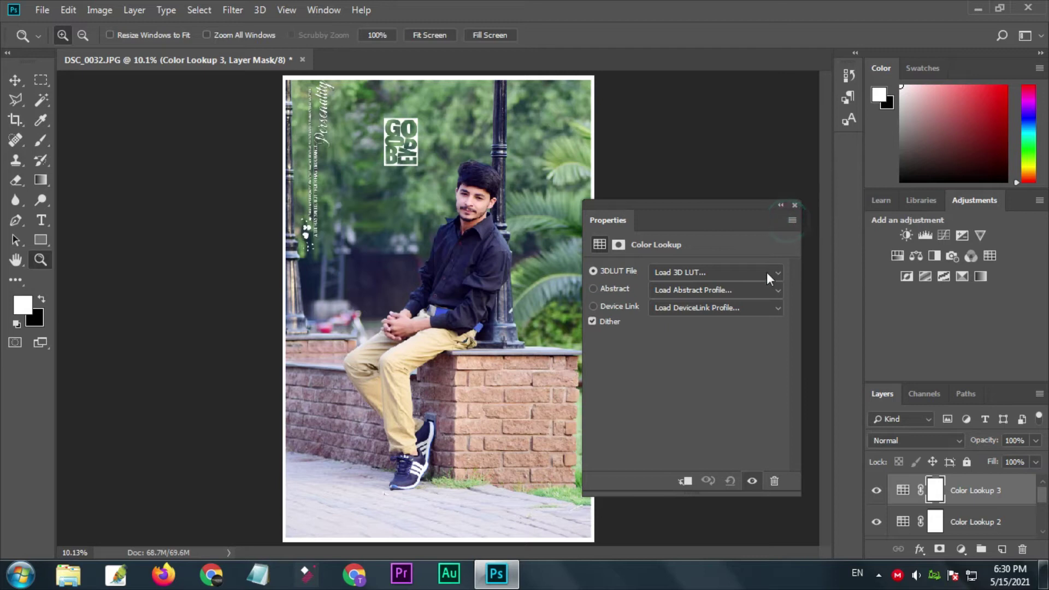
Step: Browse Load 3D LUT to the New LUTs folder's (1).cube file, then cancel without loading
click(700, 274)
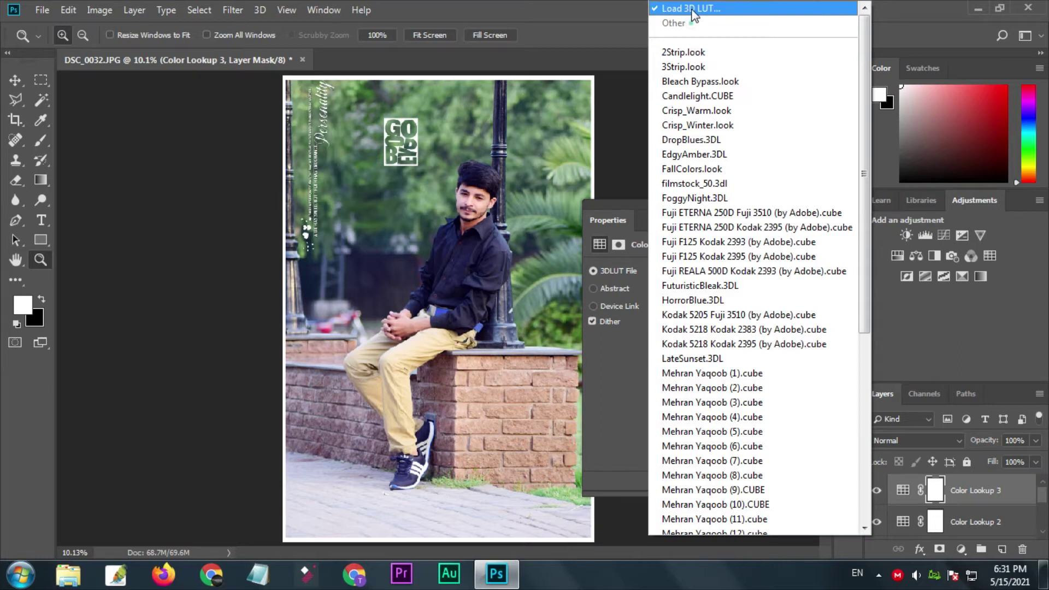
click(692, 10)
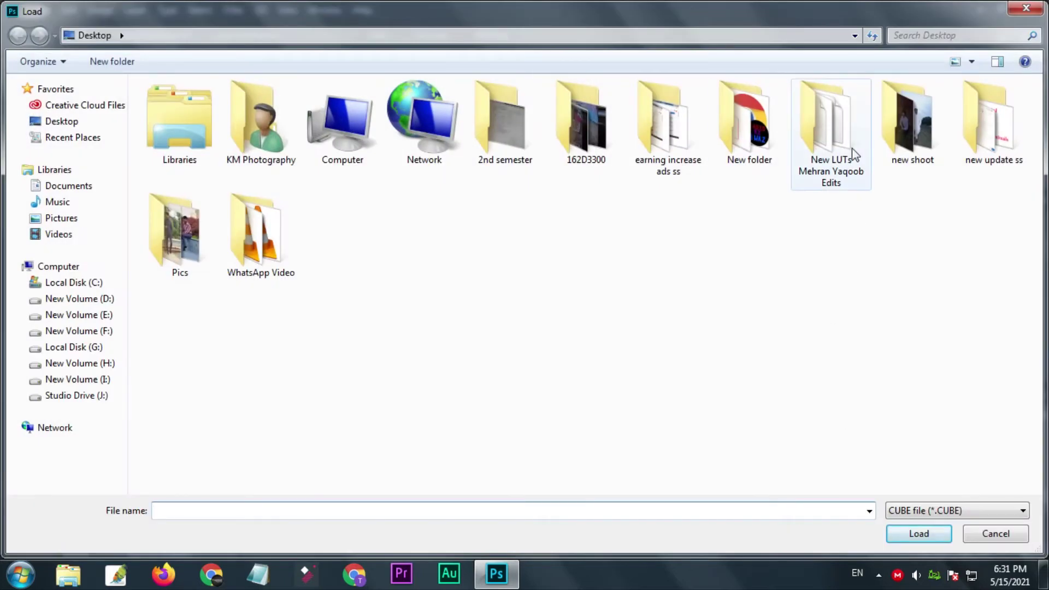
double_click(853, 154)
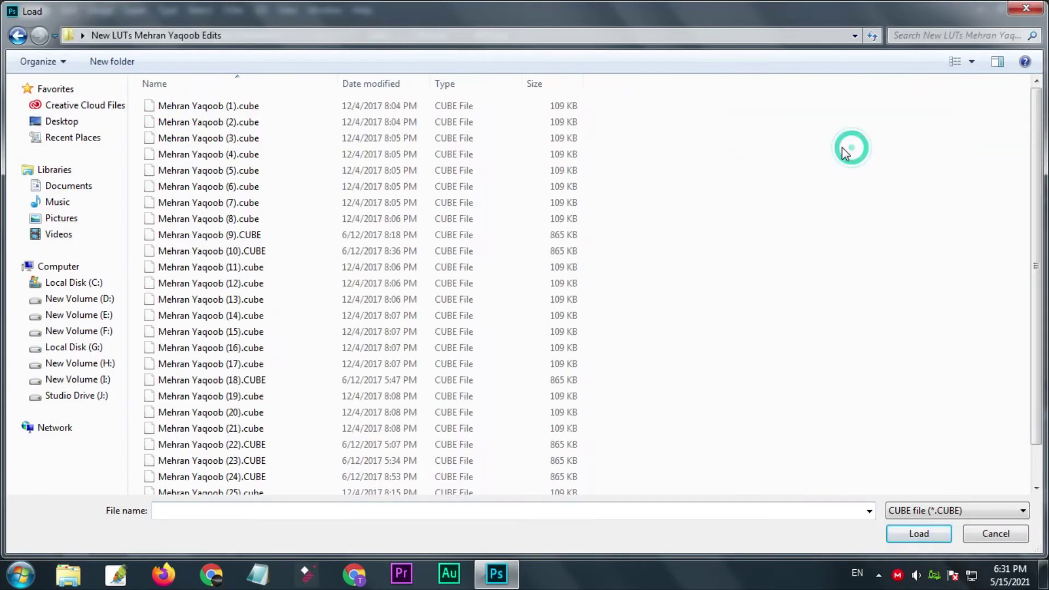
click(246, 106)
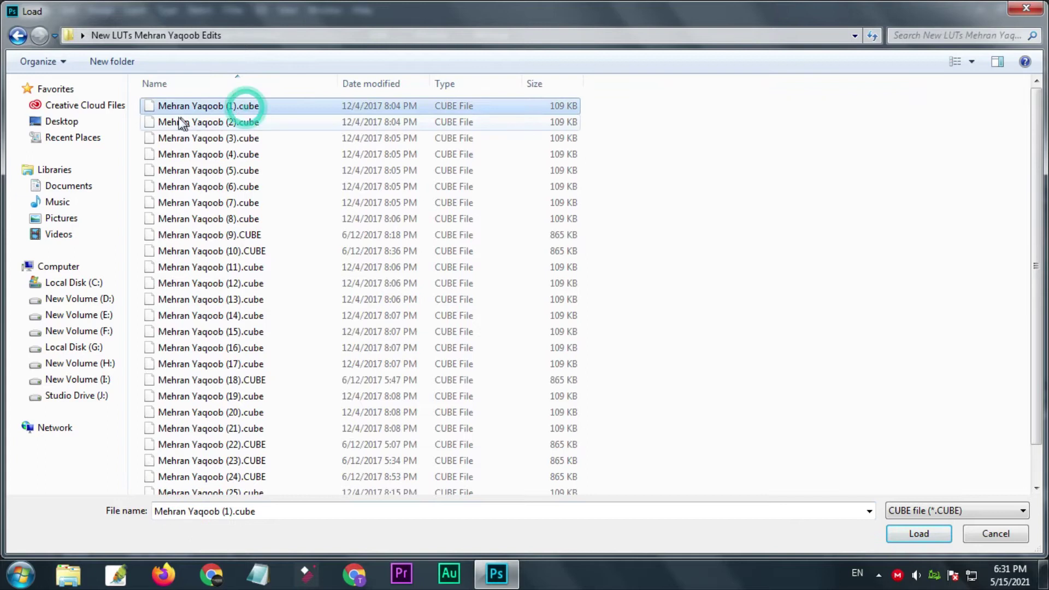
click(995, 534)
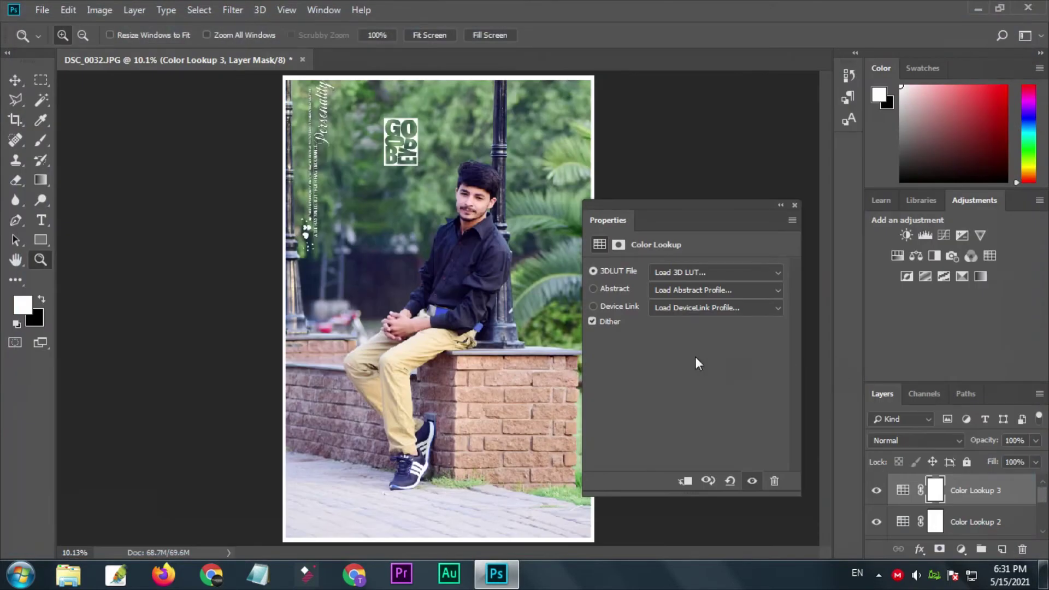
Step: Select all 27 .cube files in the New LUTs folder on the desktop for copying
click(978, 8)
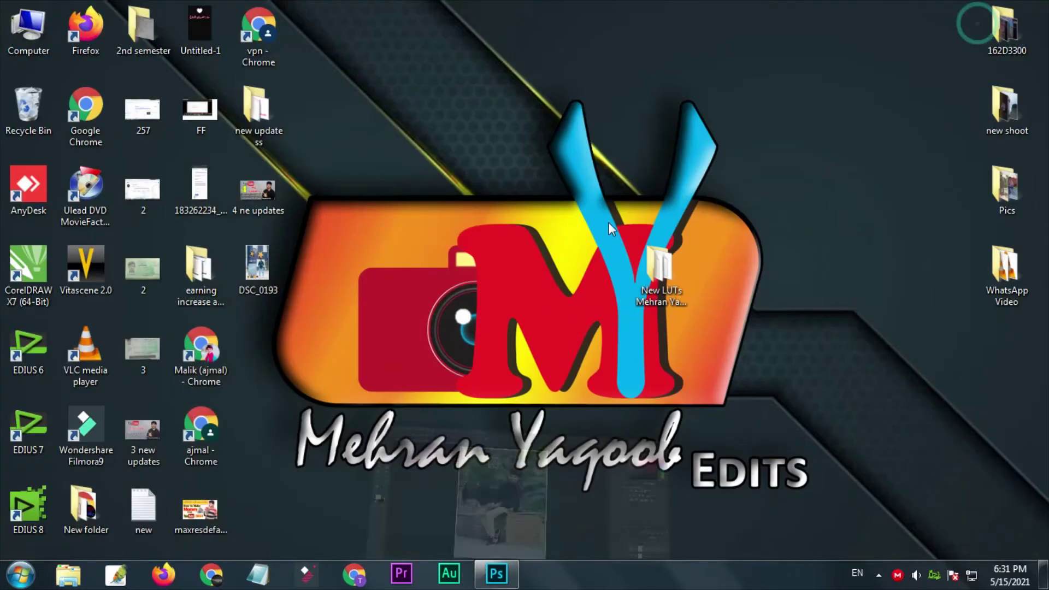
double_click(664, 303)
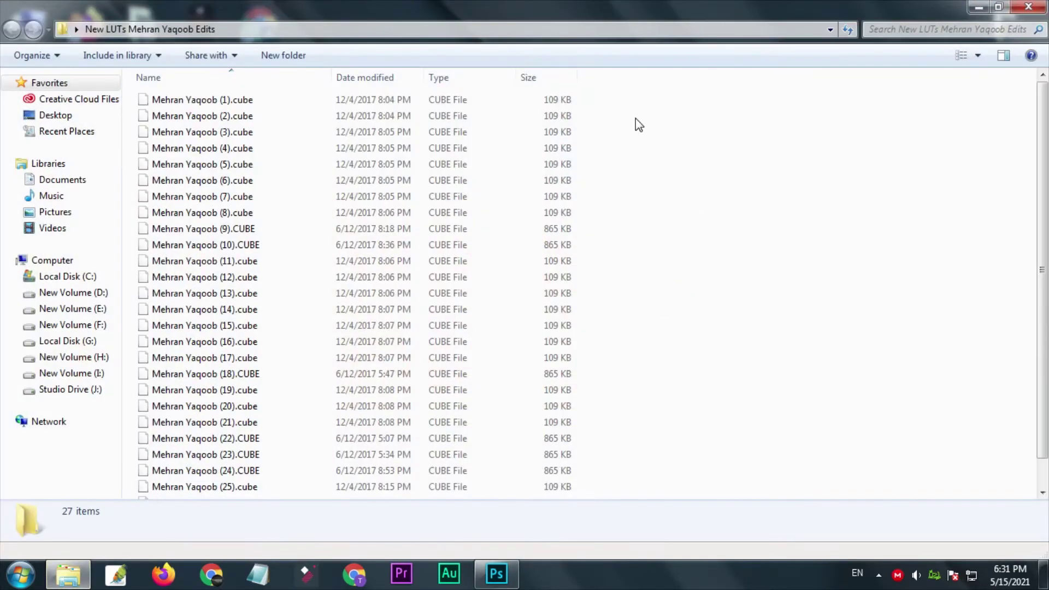
key(ctrl+a)
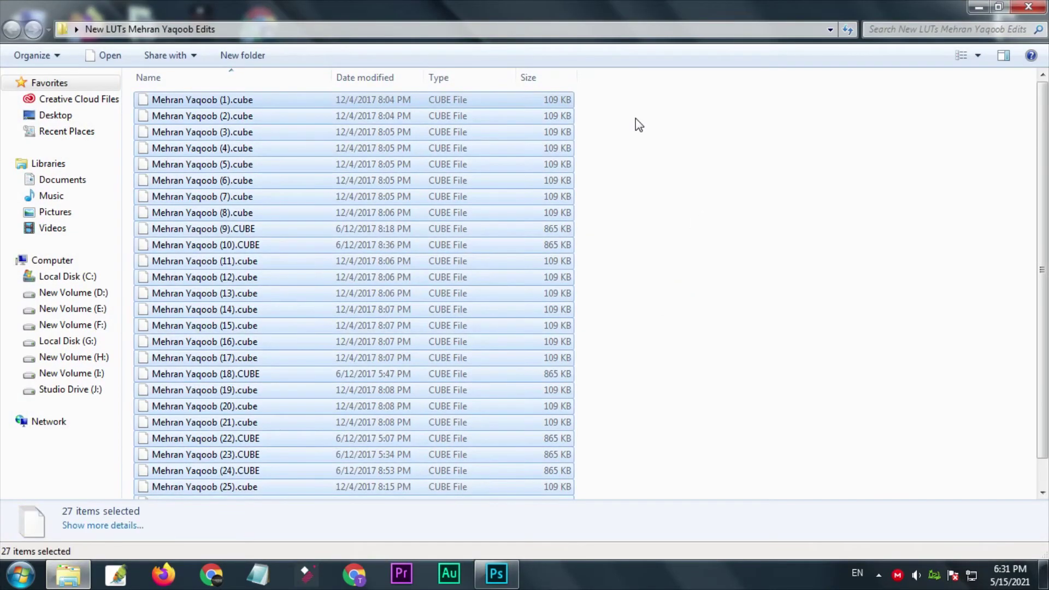
mouse_move(67, 276)
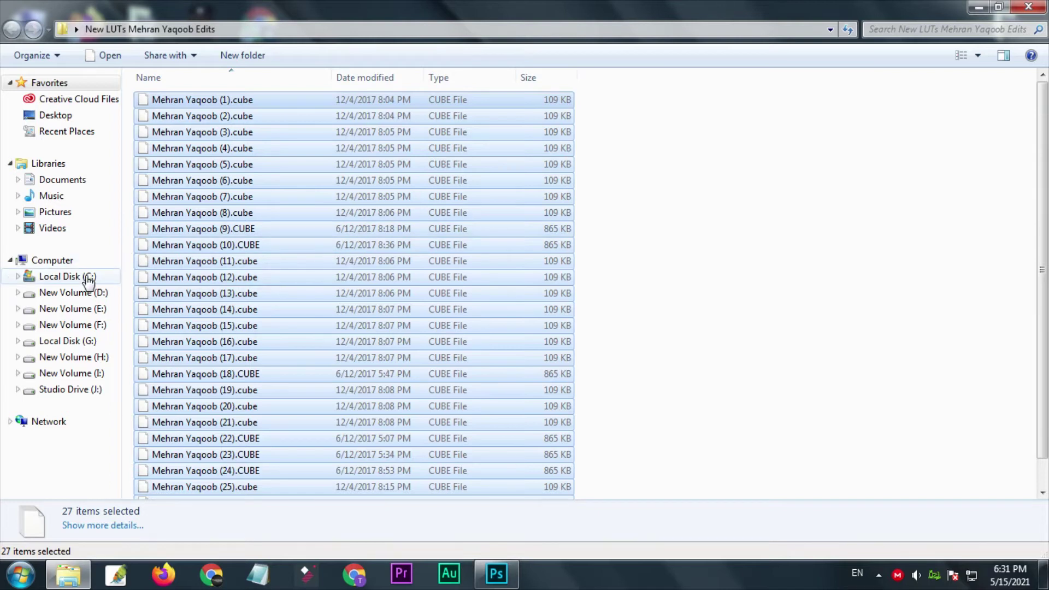
Step: Browse to C:\Program Files\Adobe\Adobe Photoshop CC 2018\Presets\3DLUTs
click(87, 277)
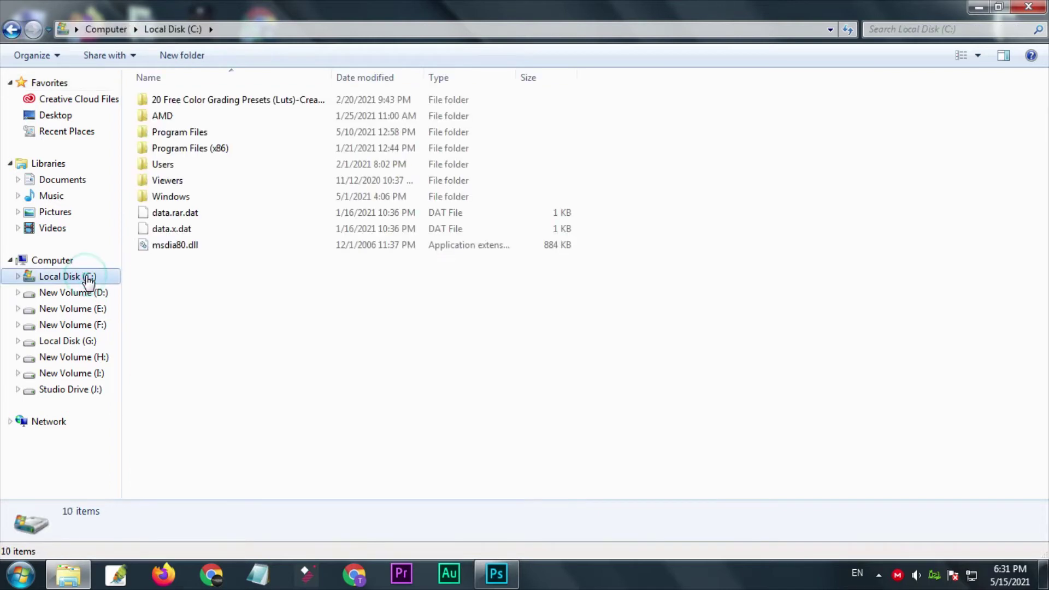
double_click(194, 134)
double_click(187, 103)
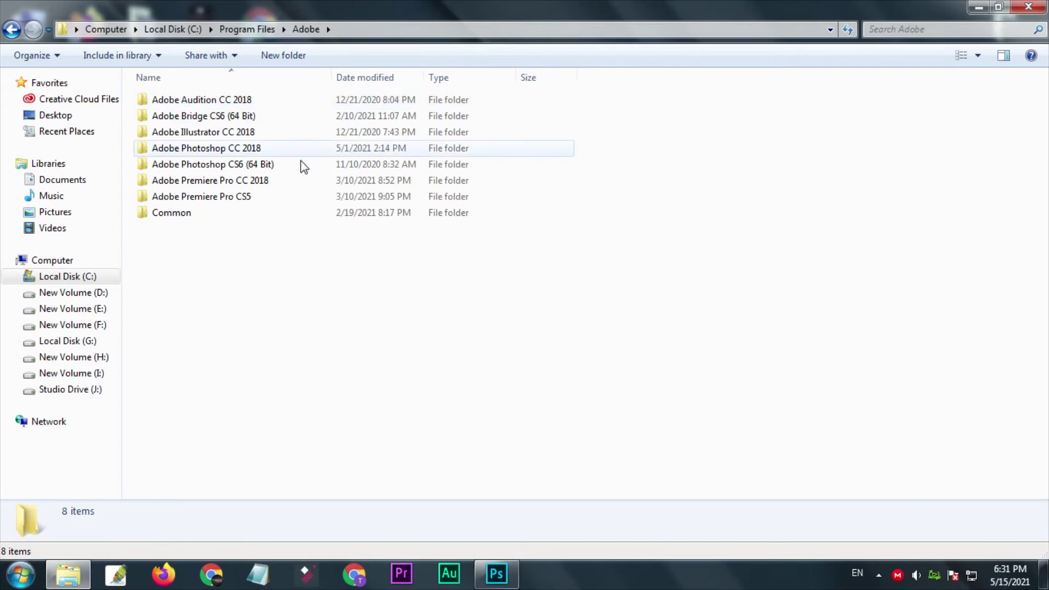
double_click(245, 150)
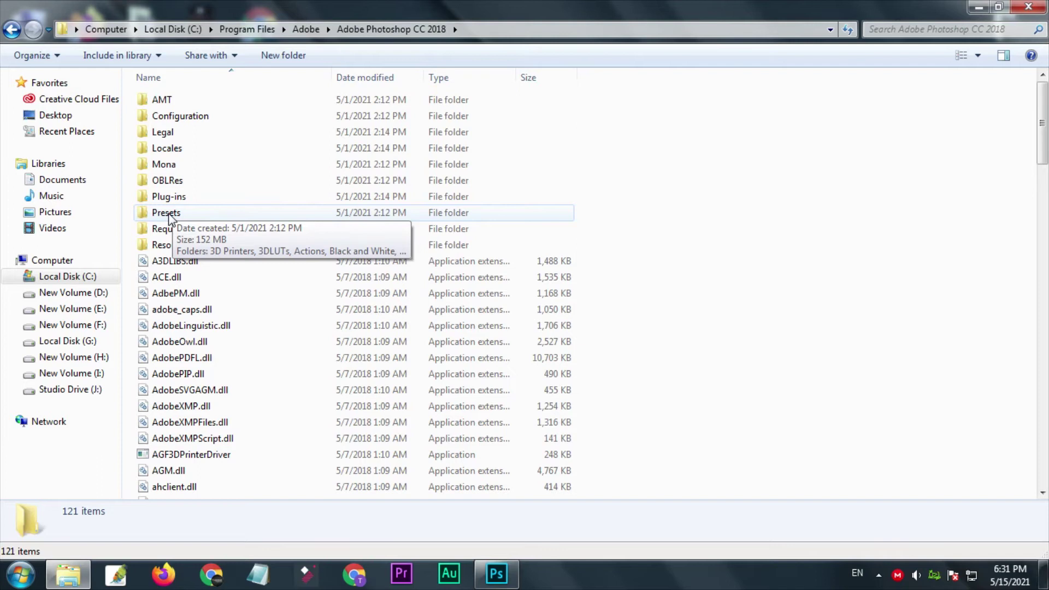
double_click(170, 216)
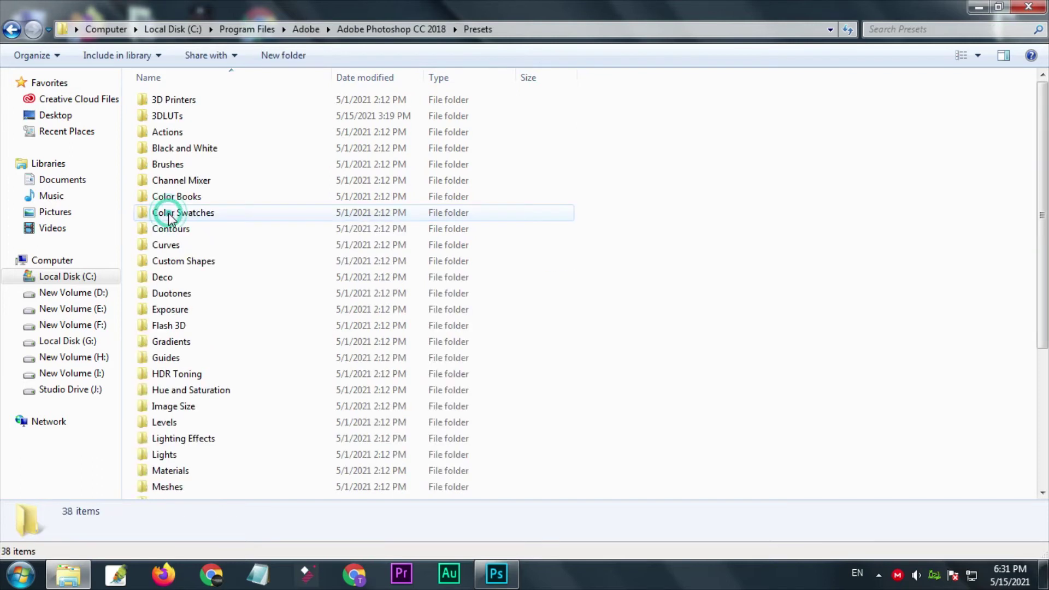
double_click(173, 125)
Step: Paste the 27 LUTs into 3DLUTs, replacing the existing files for all 26 conflicts
right_click(781, 132)
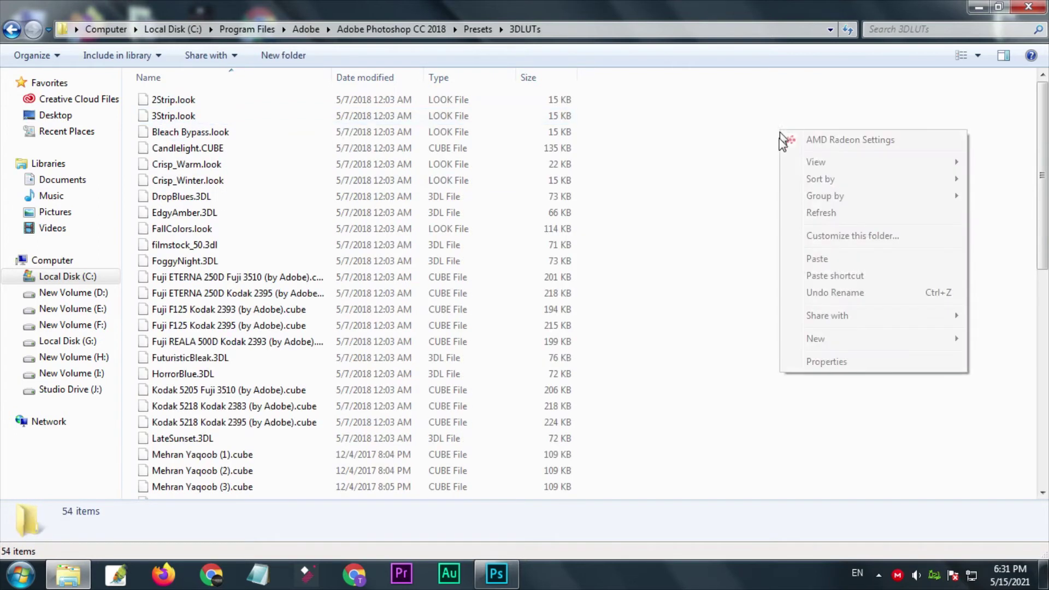
click(818, 259)
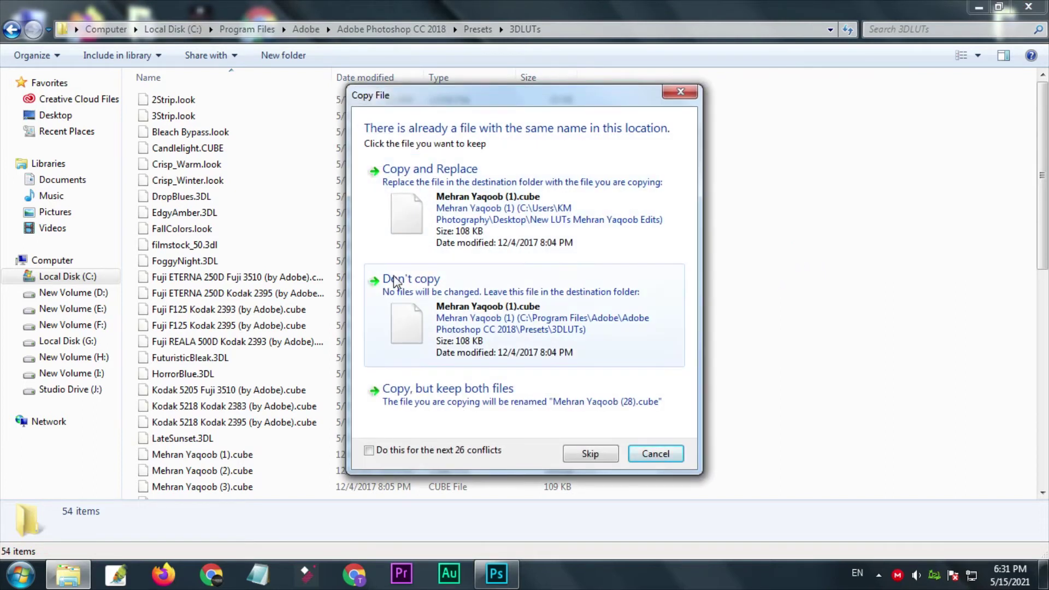
click(444, 451)
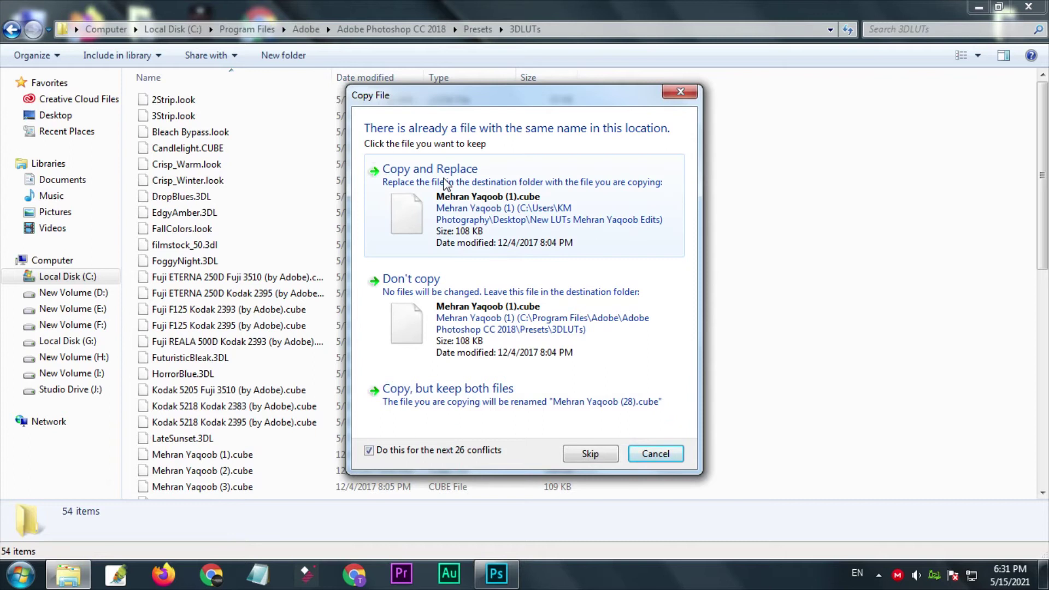
click(445, 184)
Step: Refresh the 3DLUTs folder listing and switch back to Photoshop
right_click(836, 253)
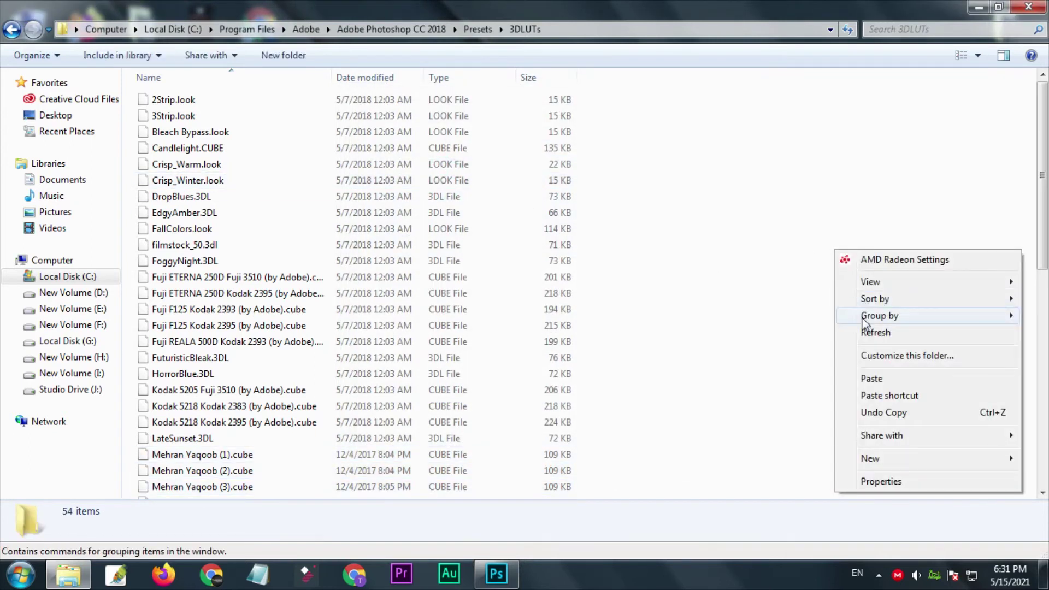
click(874, 332)
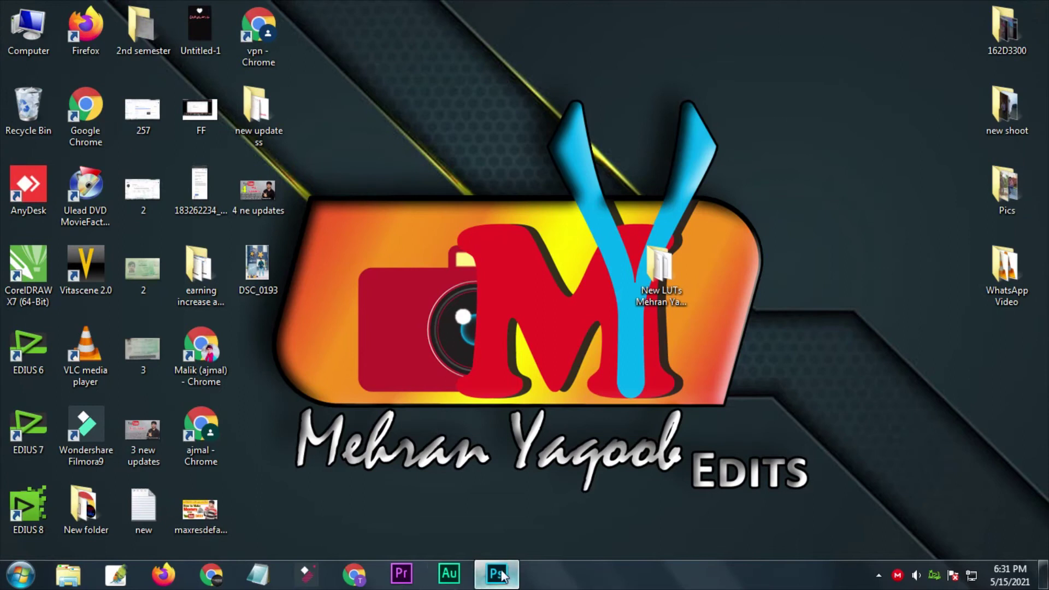
click(497, 574)
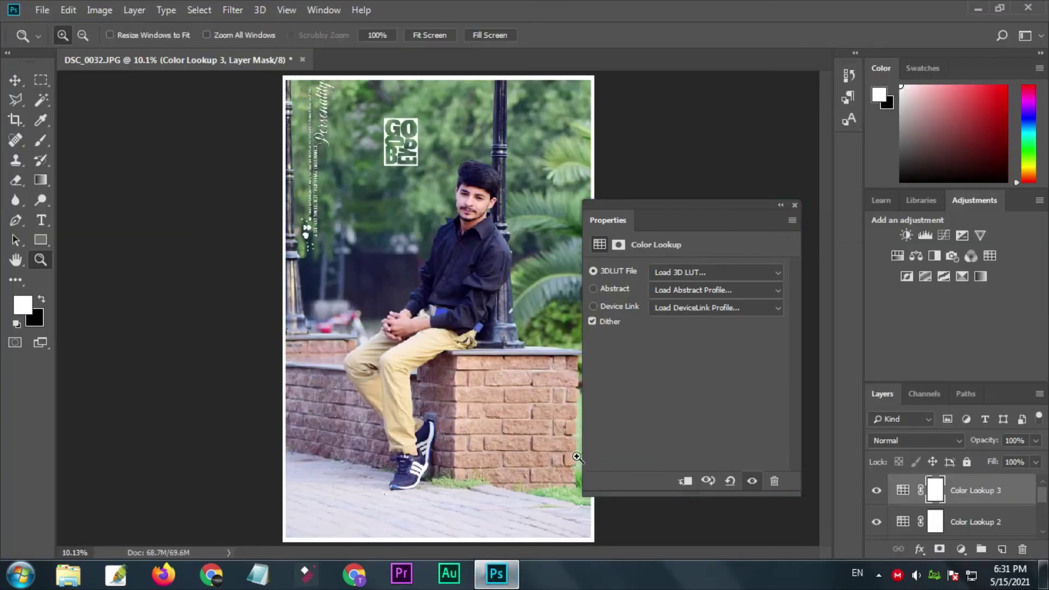
click(700, 274)
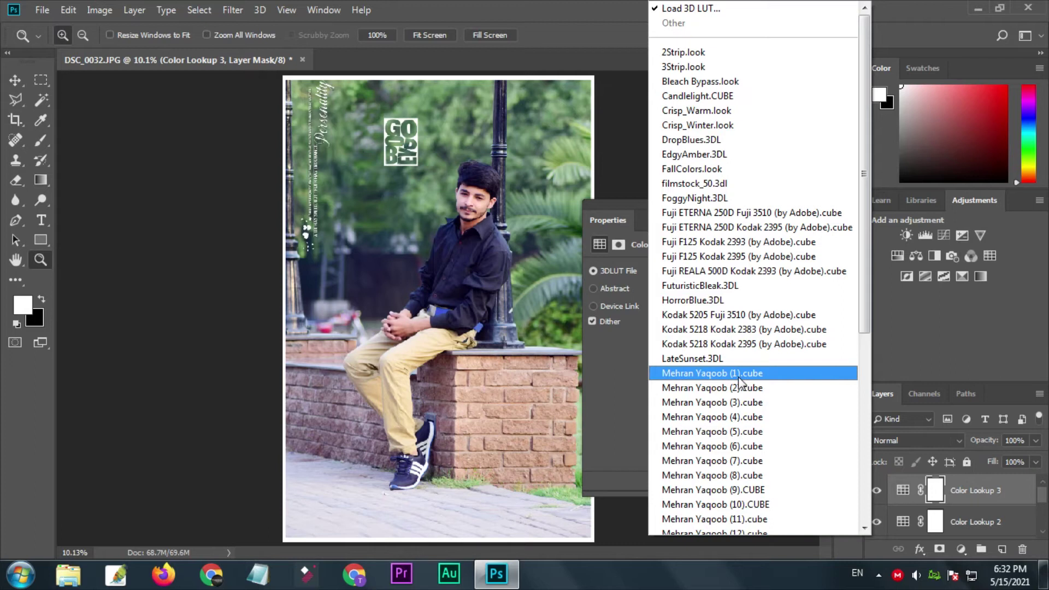
click(636, 373)
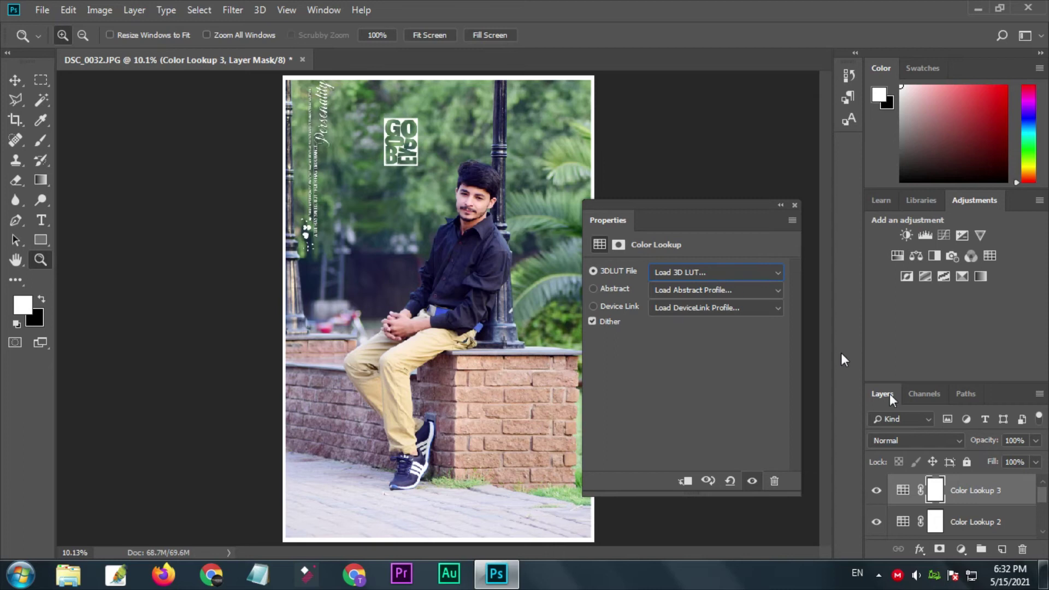
Step: Select Color Lookup 3 and the lower layers, Merge Visible, then add Color Lookup 4 on top
click(970, 480)
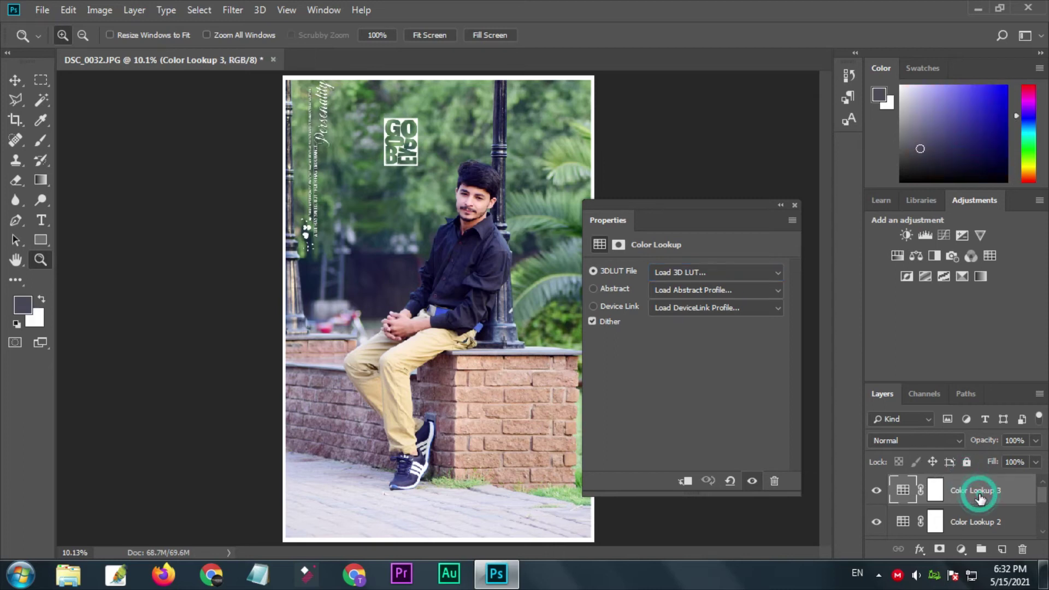
scroll(975, 494, down, 3)
shift+click(959, 516)
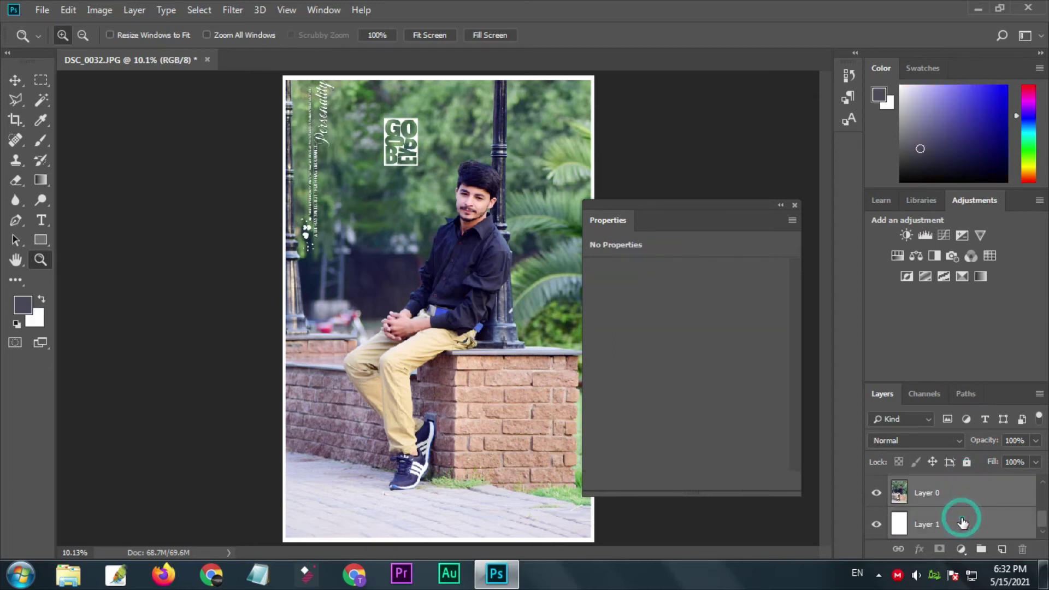
right_click(960, 519)
click(817, 442)
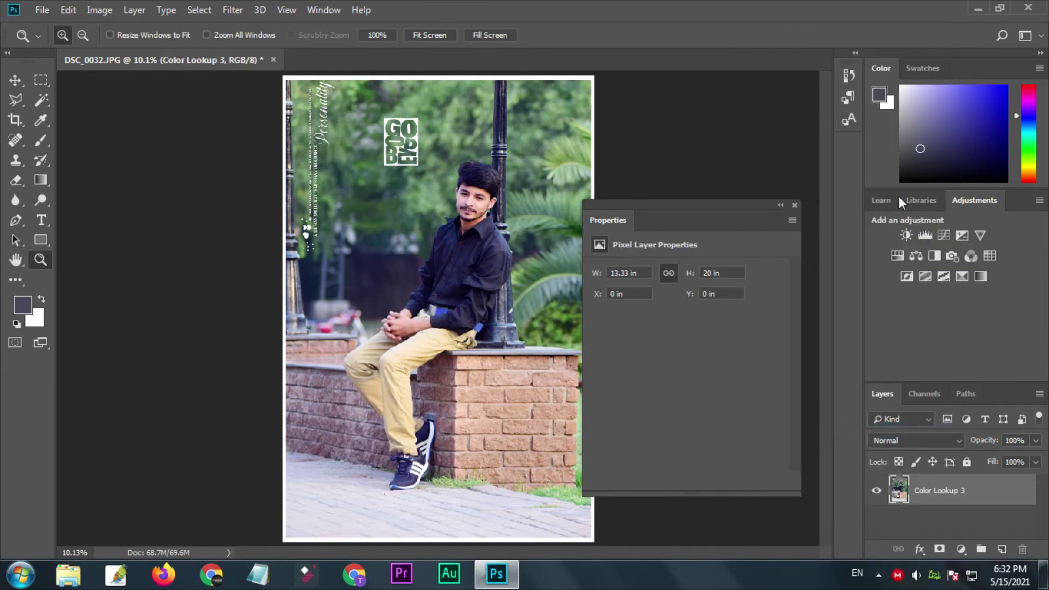
click(990, 256)
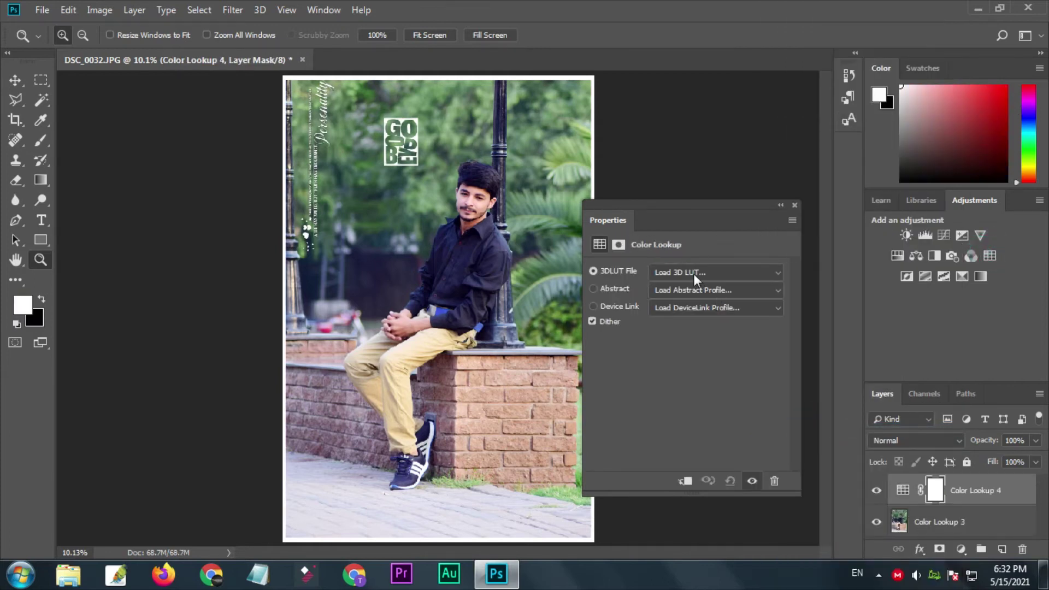
Step: Load the first custom .cube LUT, arrow through the others, and settle on (3).cube
click(694, 273)
click(722, 373)
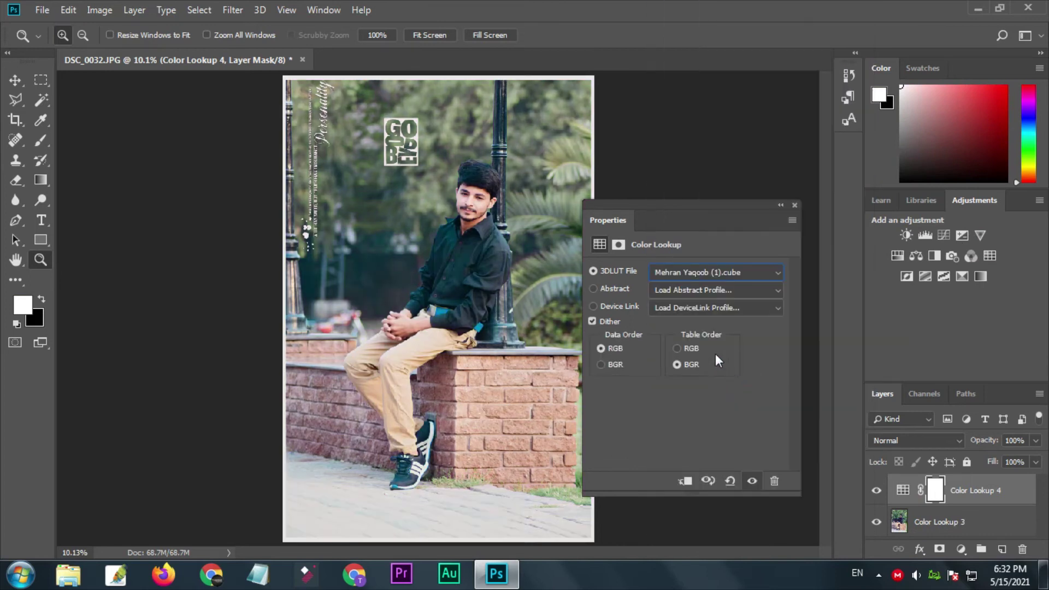
scroll(723, 271, down, 1)
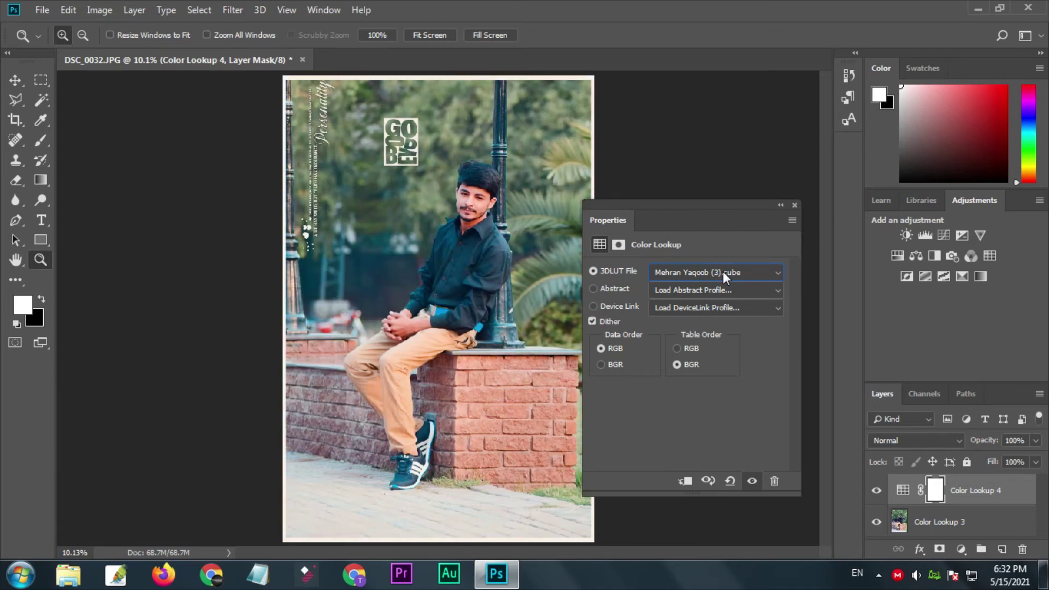
key(Down)
key(Down)
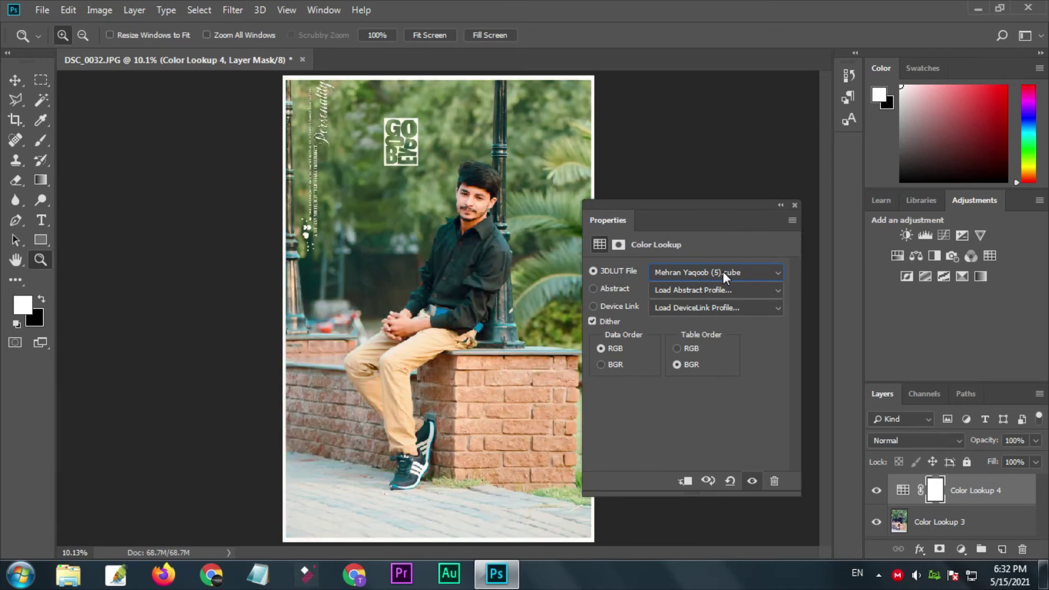
key(Down)
key(Down)
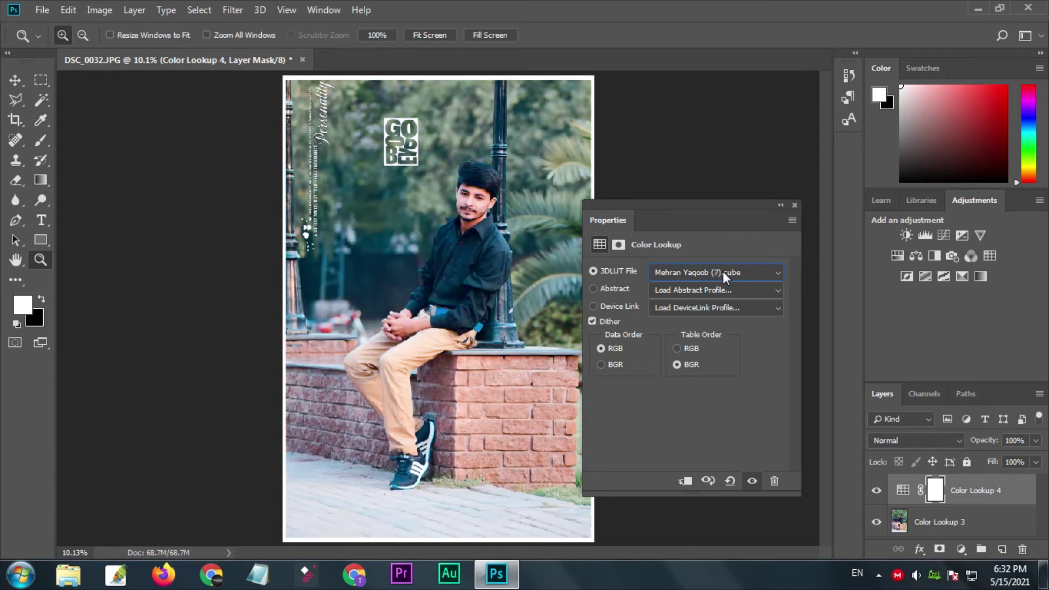
key(Down)
key(Down)
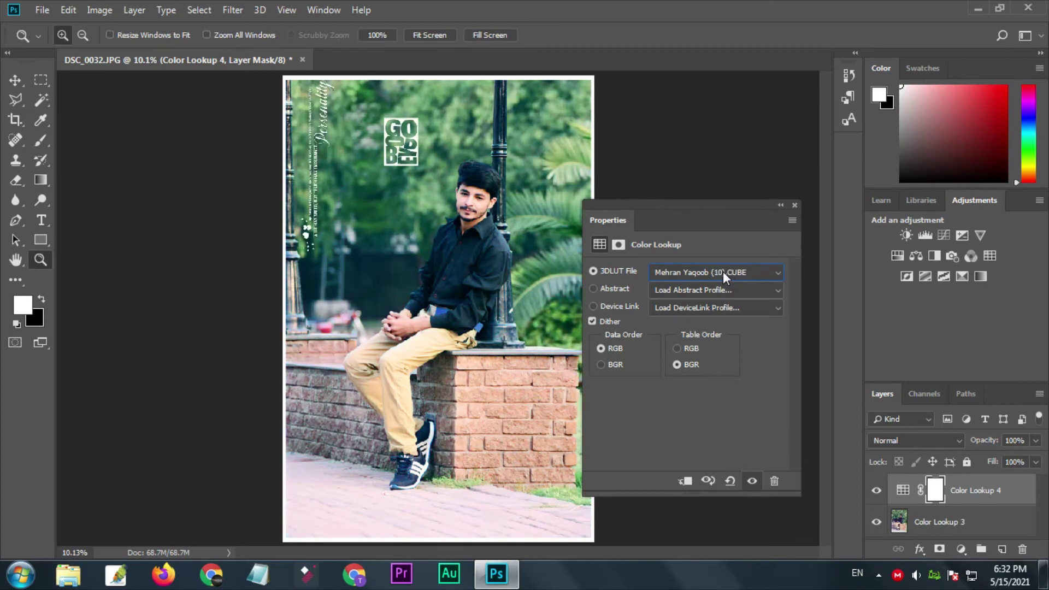
key(Down)
key(Down)
key(Down)
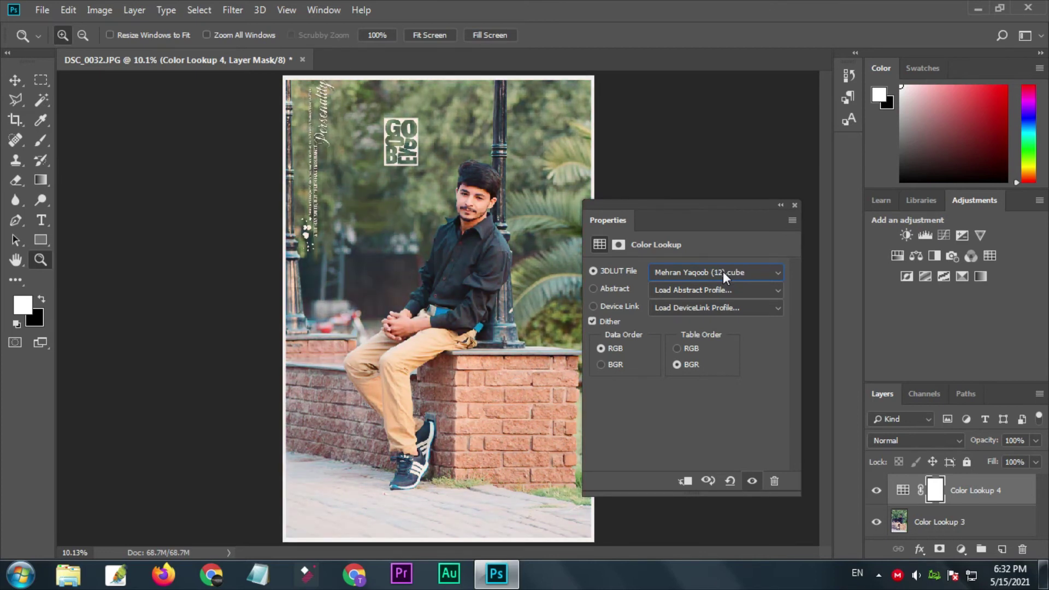
key(Down)
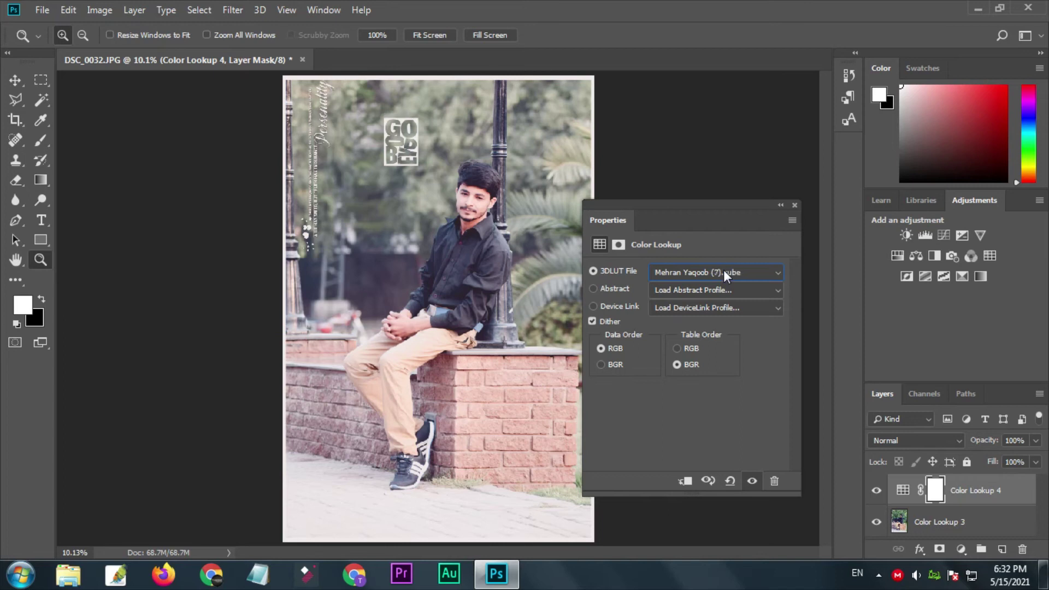
key(Up)
key(Down)
key(Up)
key(Down)
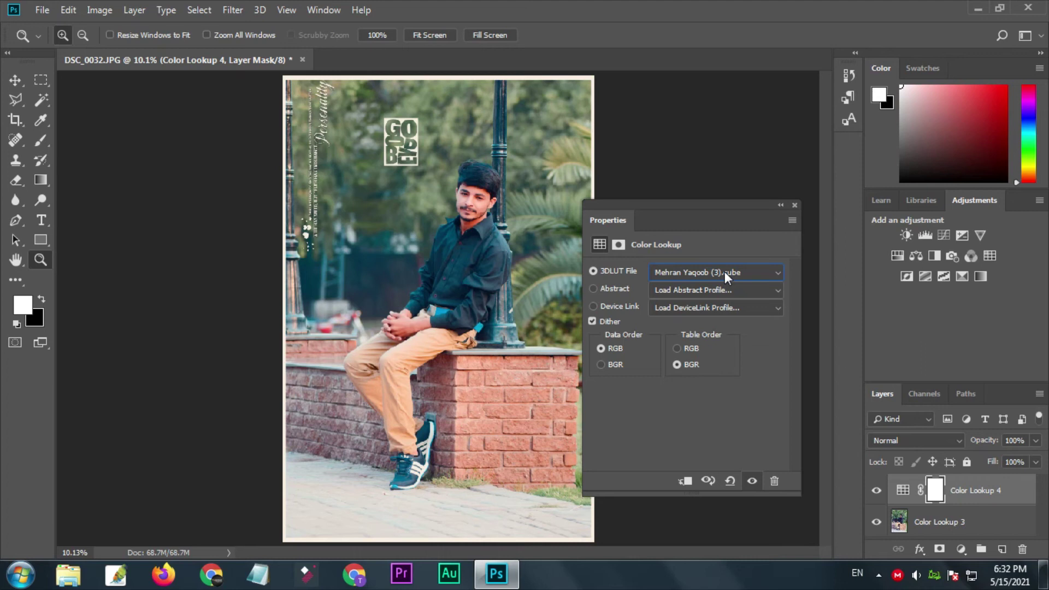
Step: Target Color Lookup 4's layer mask, open Select and Mask, and exit back to mask properties
click(903, 491)
click(935, 490)
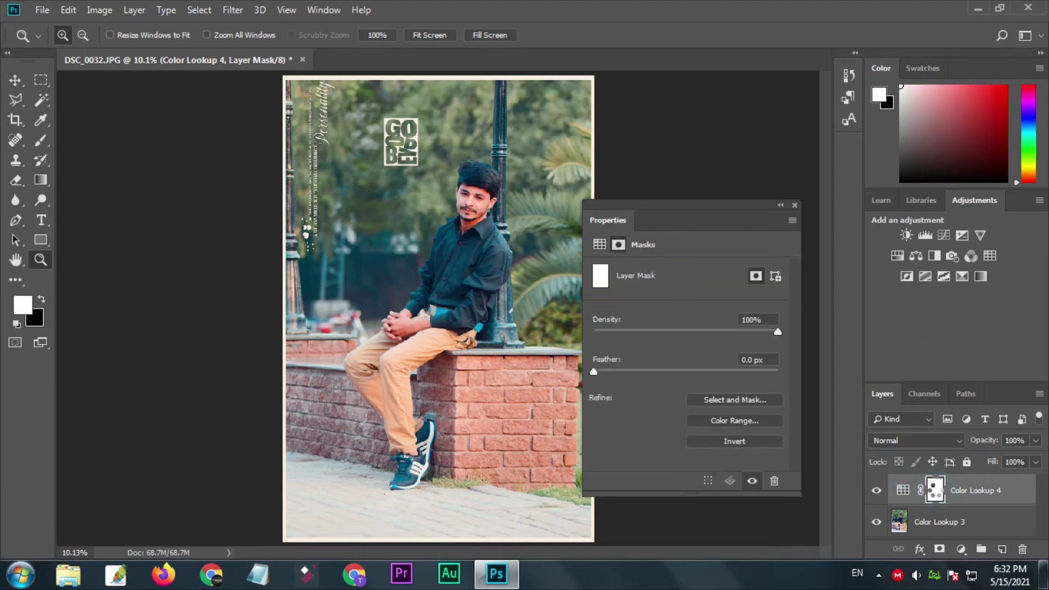
double_click(936, 490)
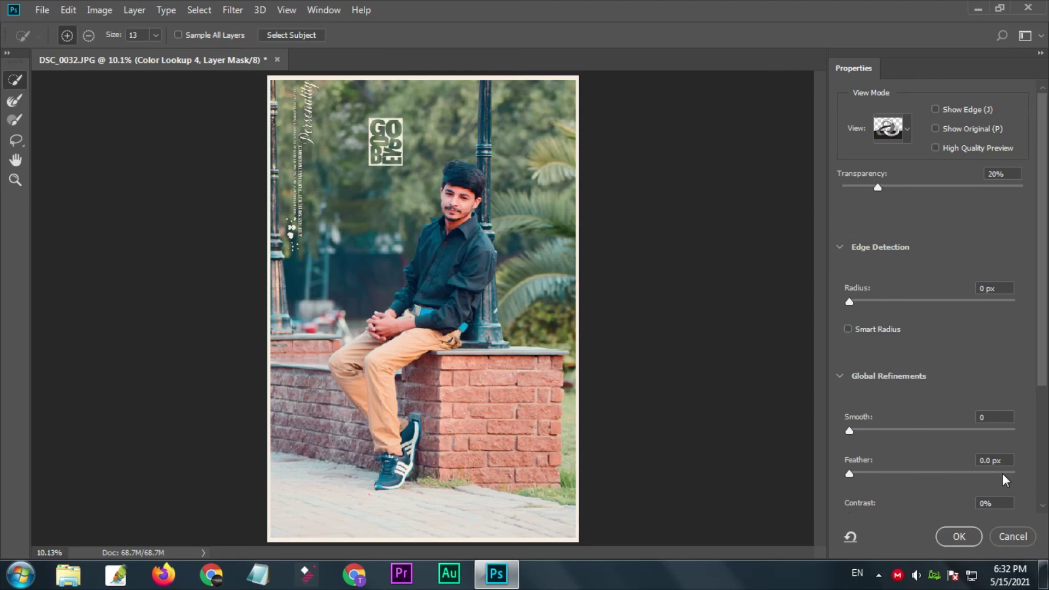
click(1012, 537)
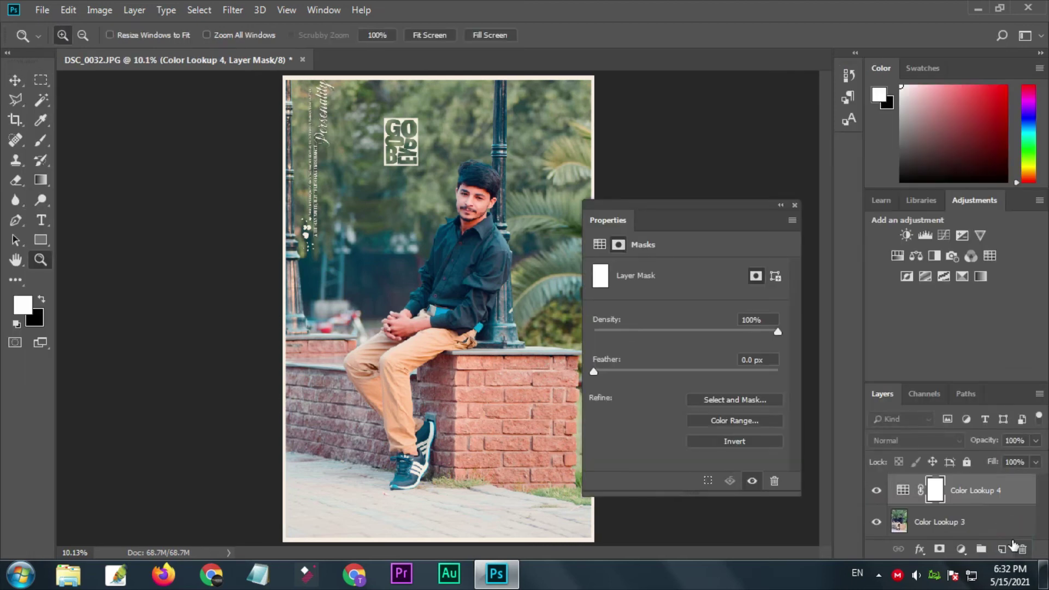
click(918, 440)
key(Down)
key(Return)
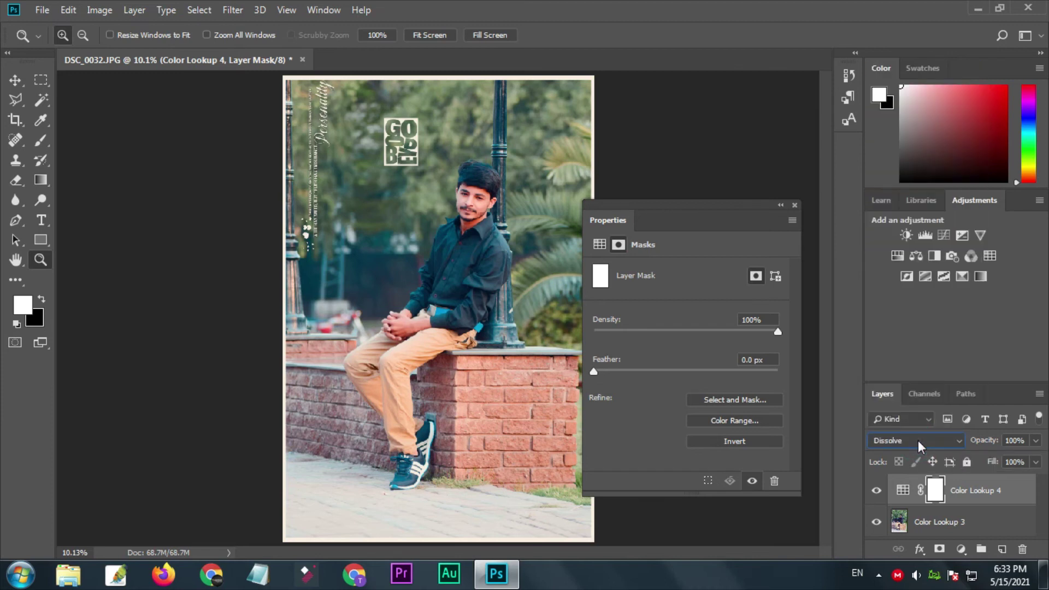
key(Down)
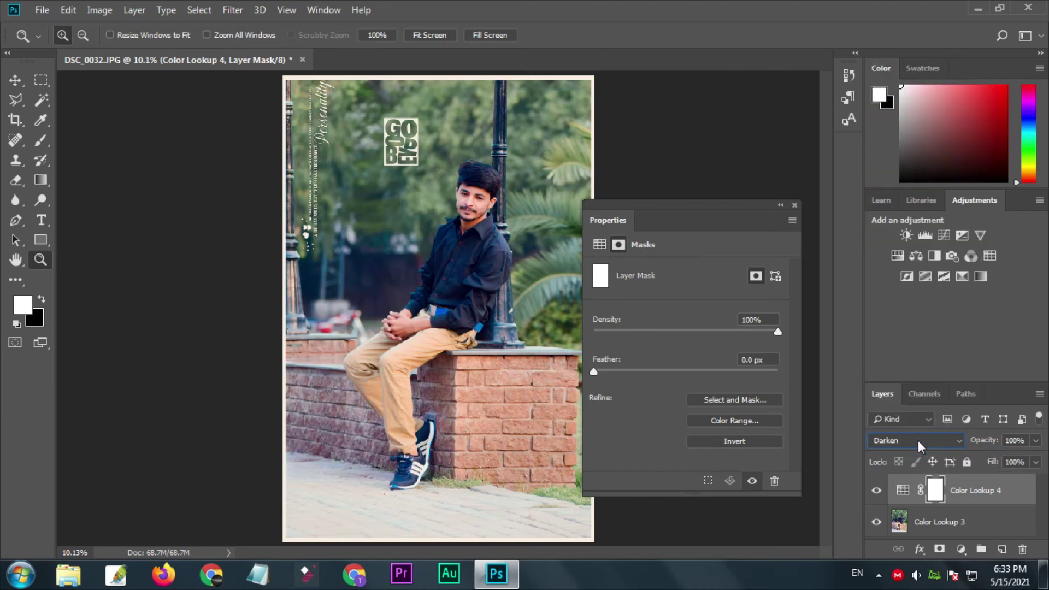
key(Down)
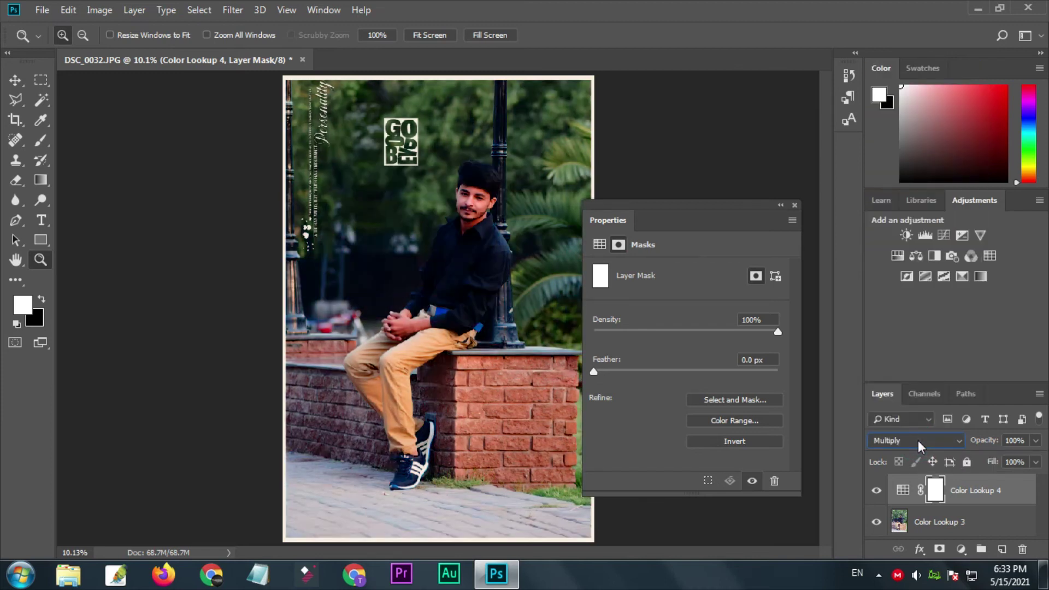
key(Down)
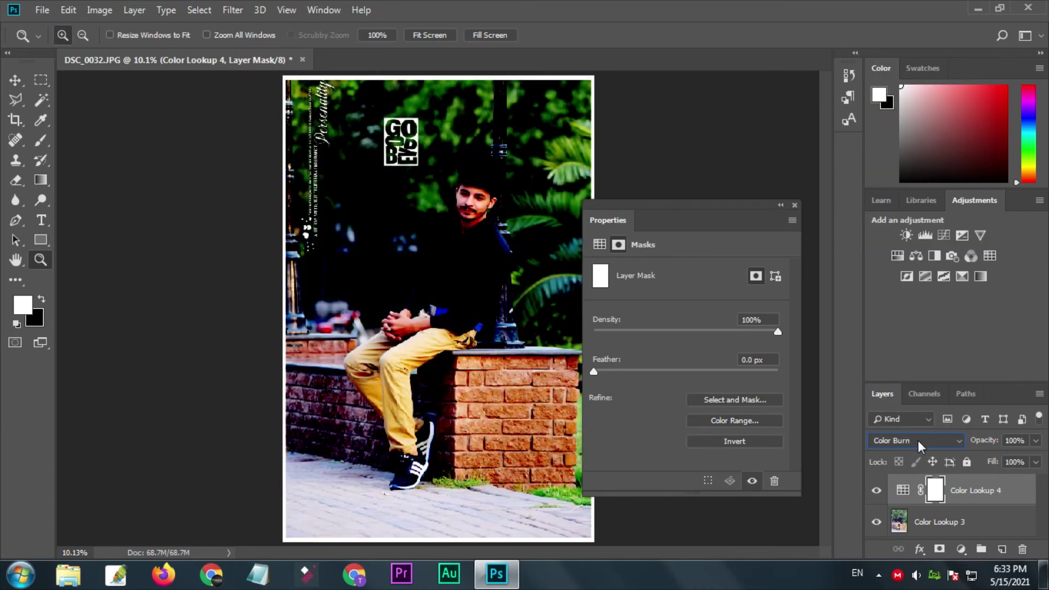
key(Down)
key(Down)
key(Down)
key(Down)
key(Down)
key(Down)
key(Down)
key(Down)
key(Down)
key(Down)
key(Down)
key(Down)
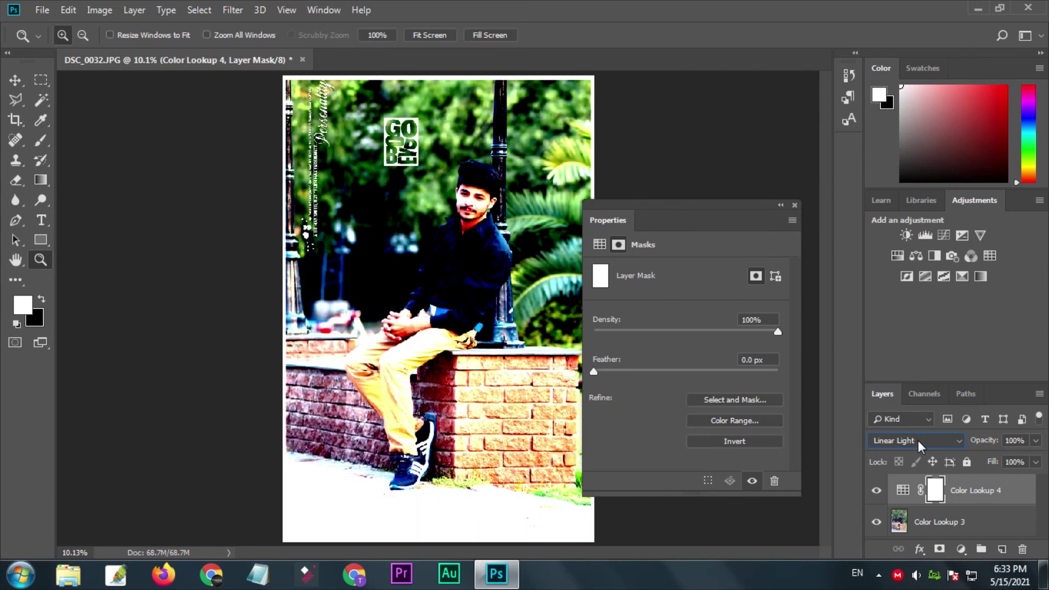
click(918, 441)
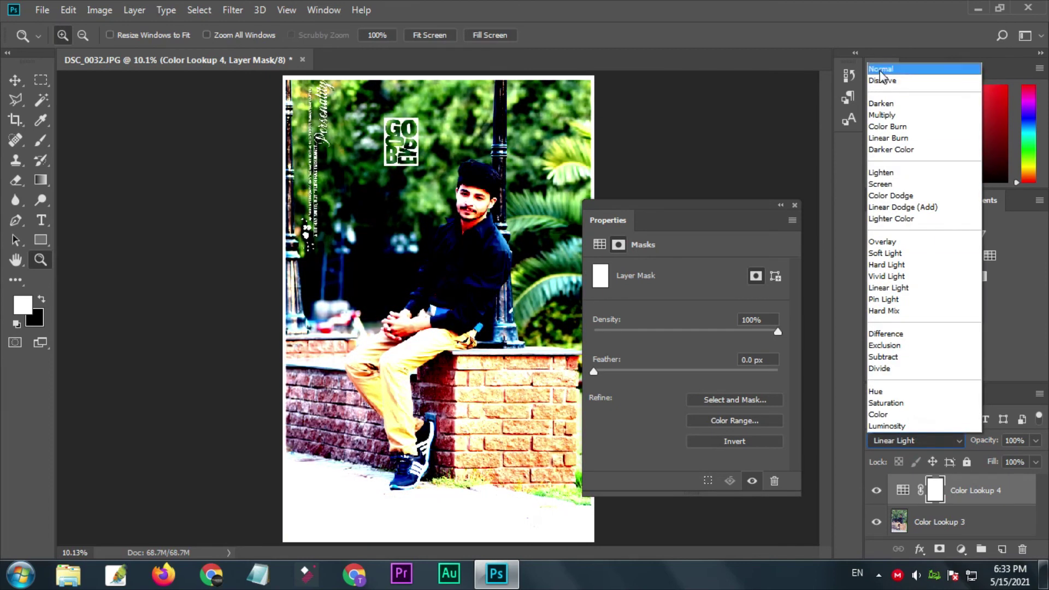
click(881, 69)
right_click(498, 190)
click(527, 200)
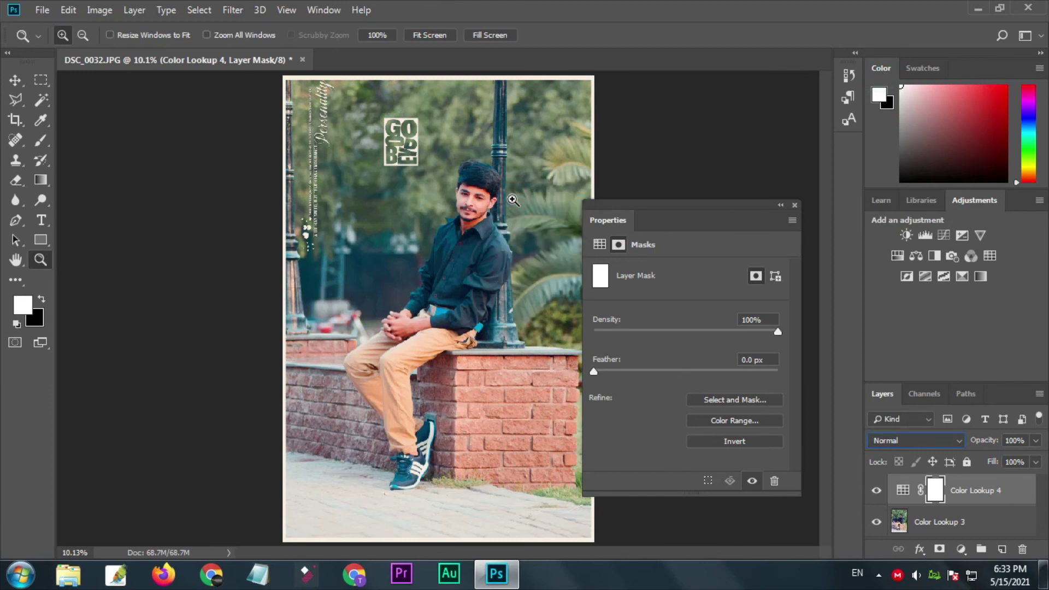